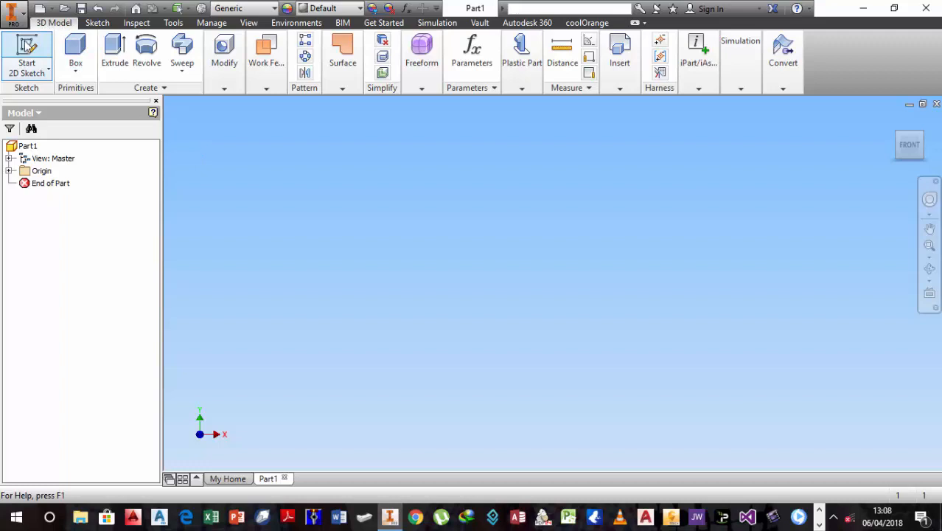
- Sketch a 30 mm diameter circle centred on the origin on the XY plane and finish the sketch
click(26, 46)
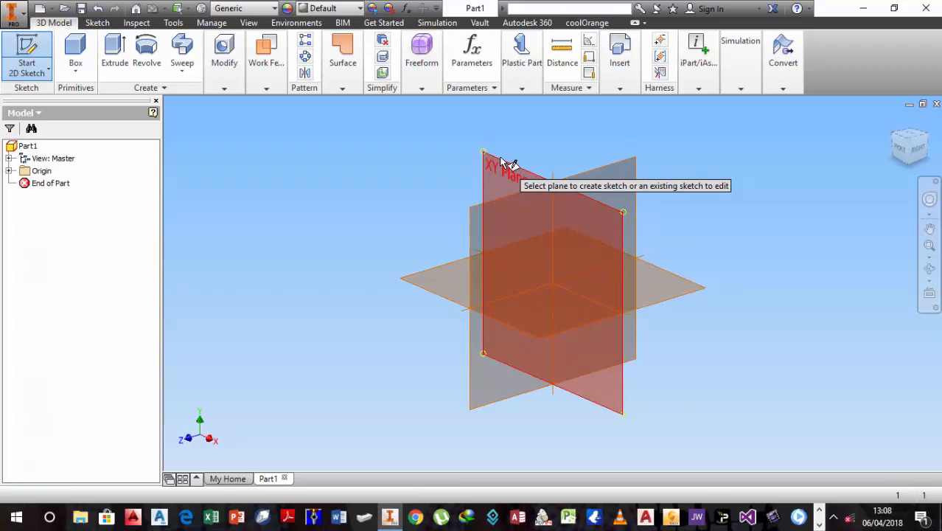
click(501, 161)
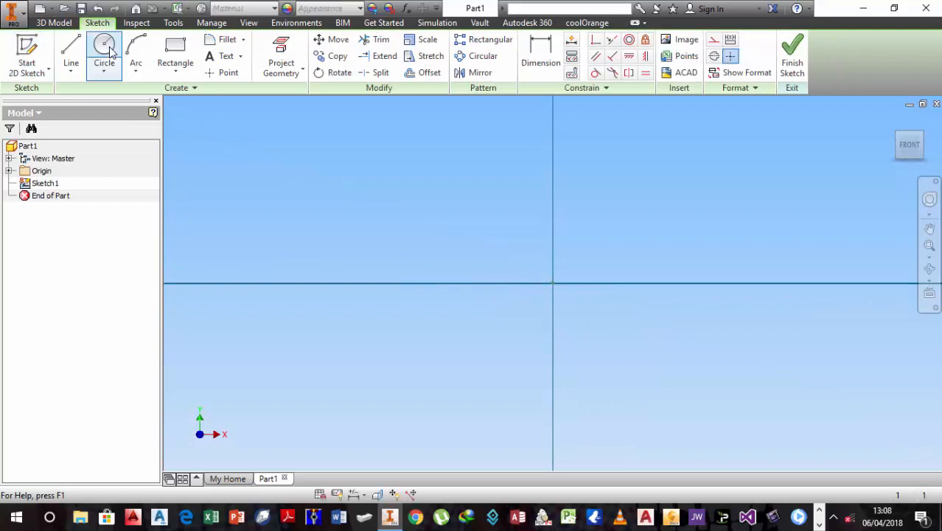
click(107, 47)
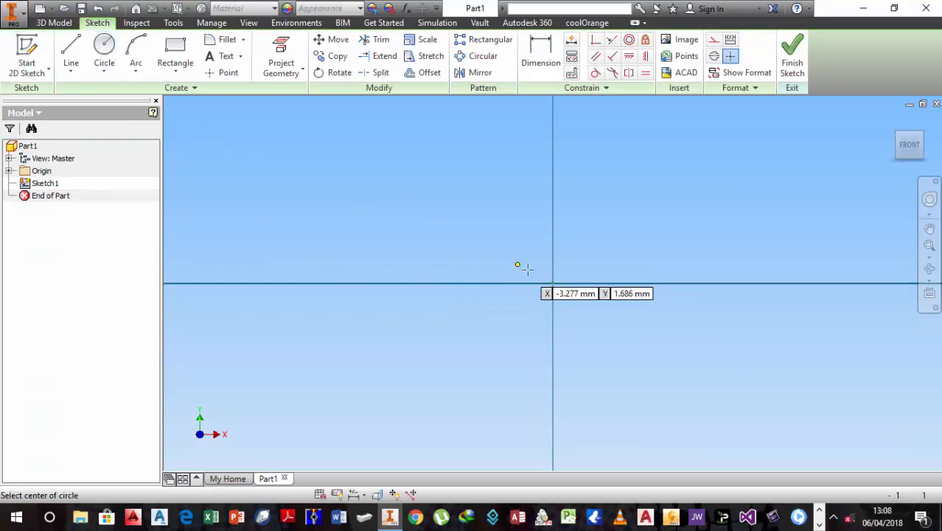
click(552, 284)
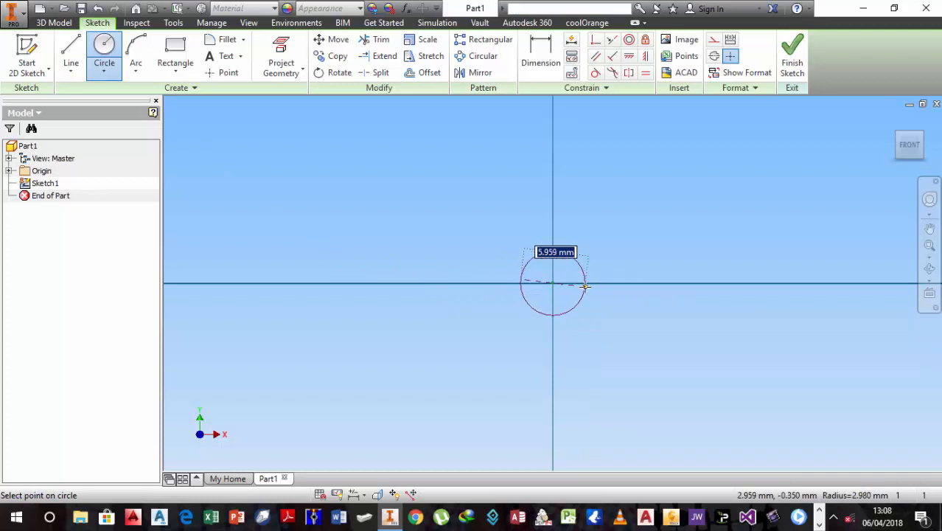
text(30)
key(Return)
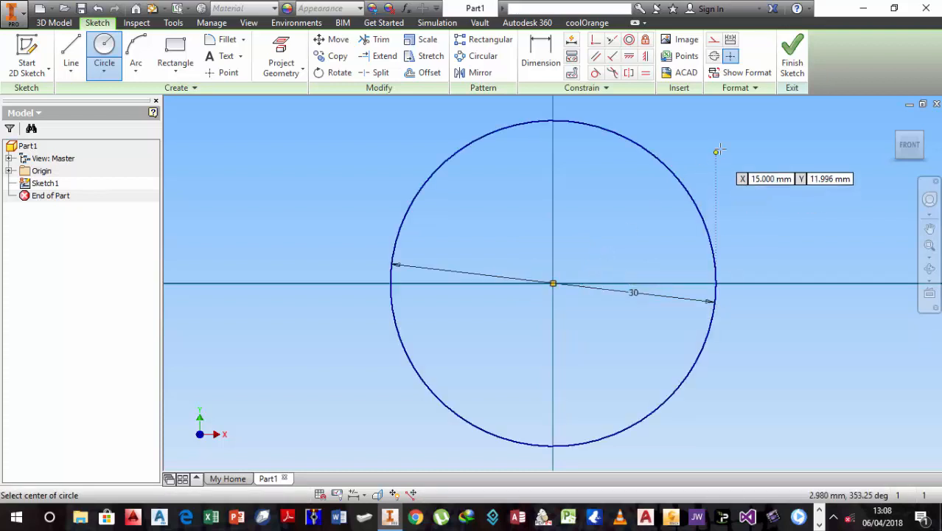
click(792, 53)
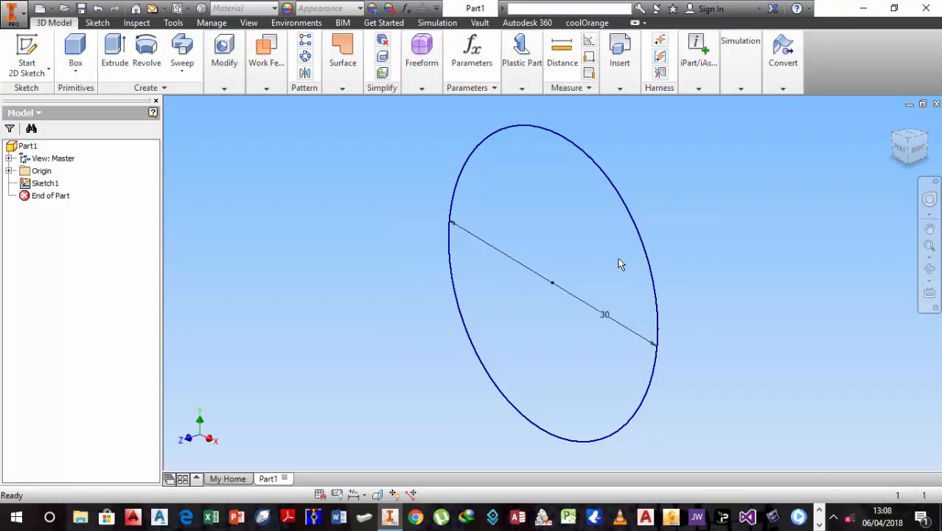
- Extrude the circle 100 mm in the reversed direction to form a solid cylinder
scroll(621, 263, up, 5)
click(109, 59)
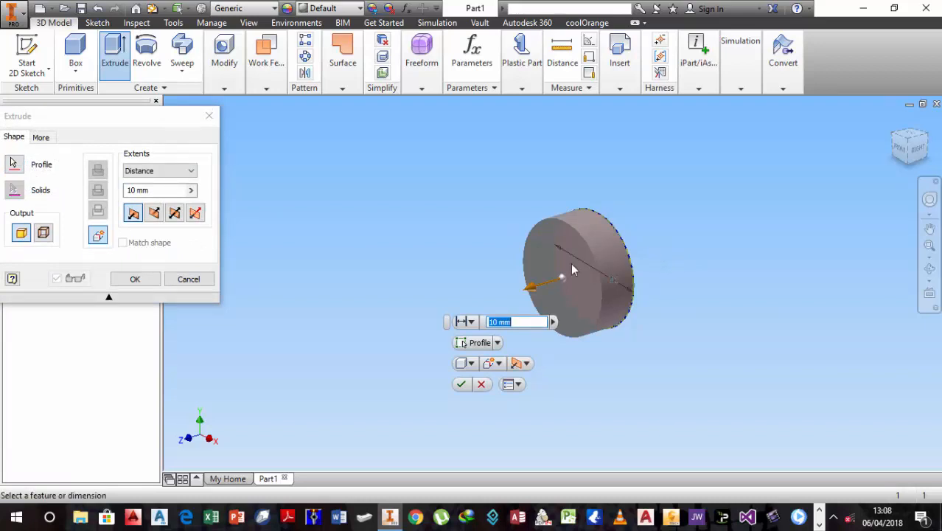
click(154, 213)
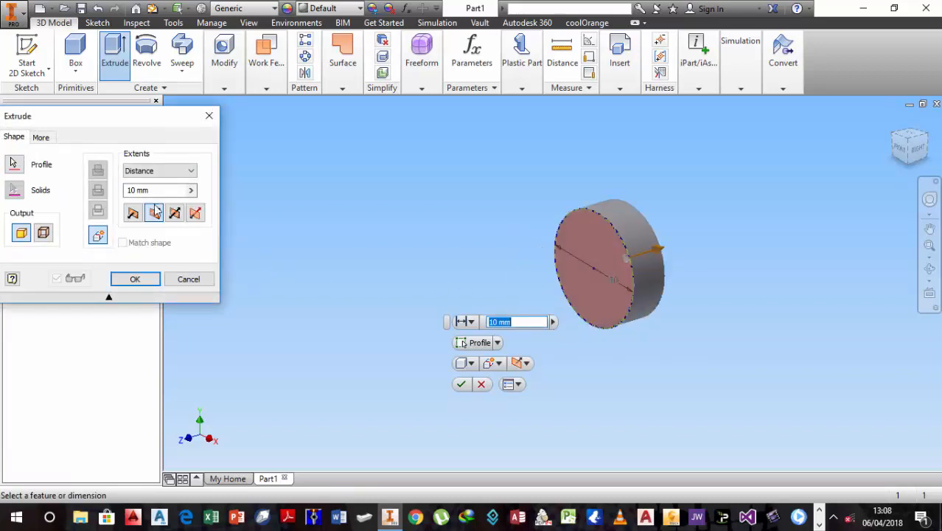
click(139, 192)
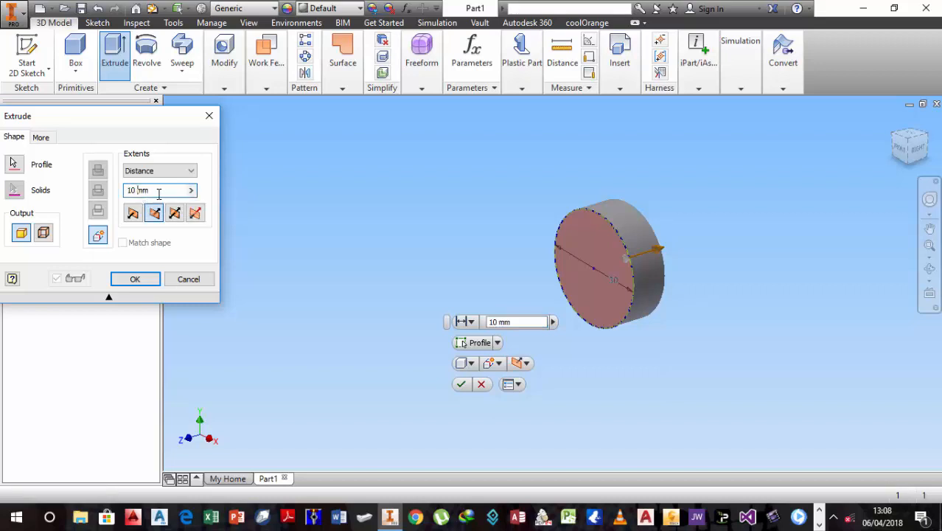
drag(158, 193, 122, 192)
text(100)
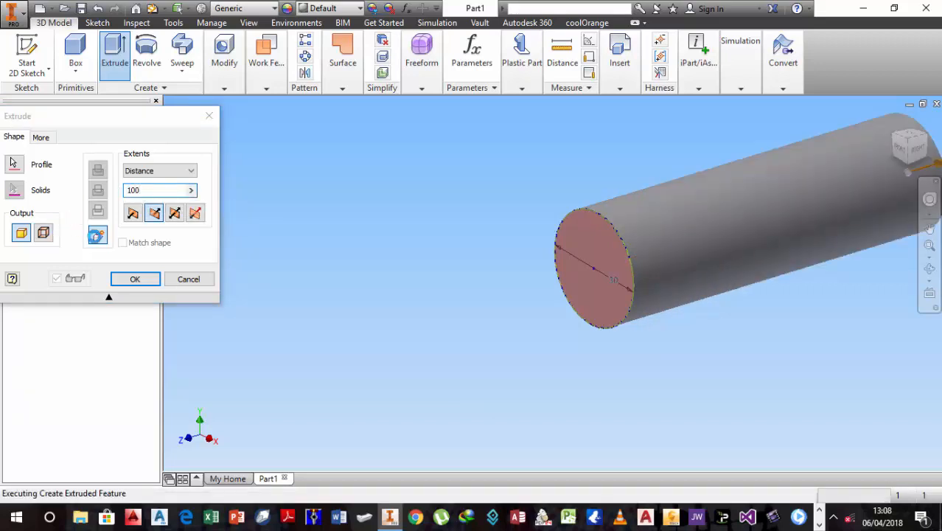
click(136, 278)
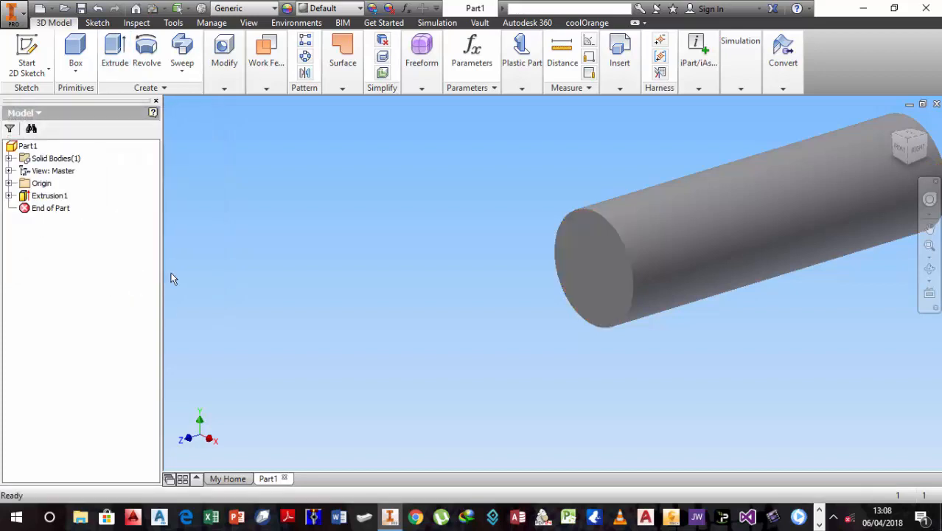
- Turn on the visibility of the YZ origin plane through the cylinder's axis
scroll(396, 281, up, 3)
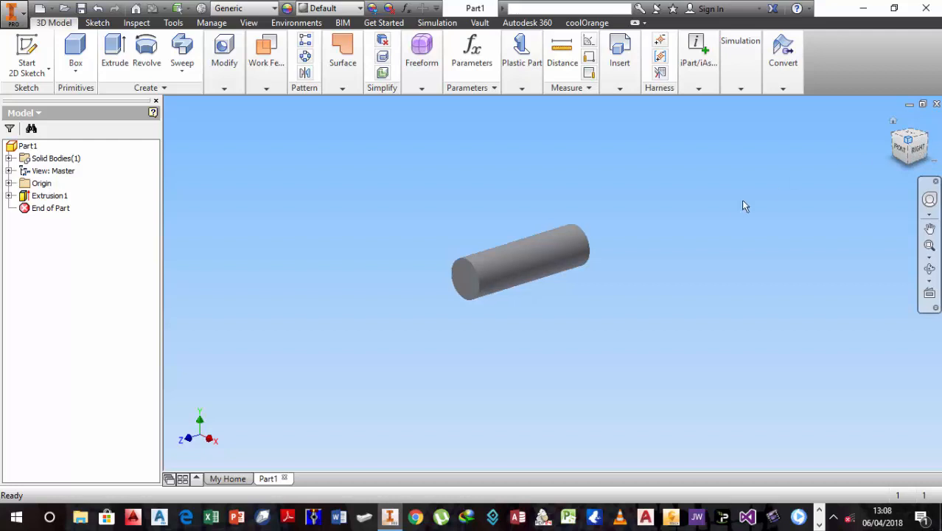
scroll(516, 225, down, 3)
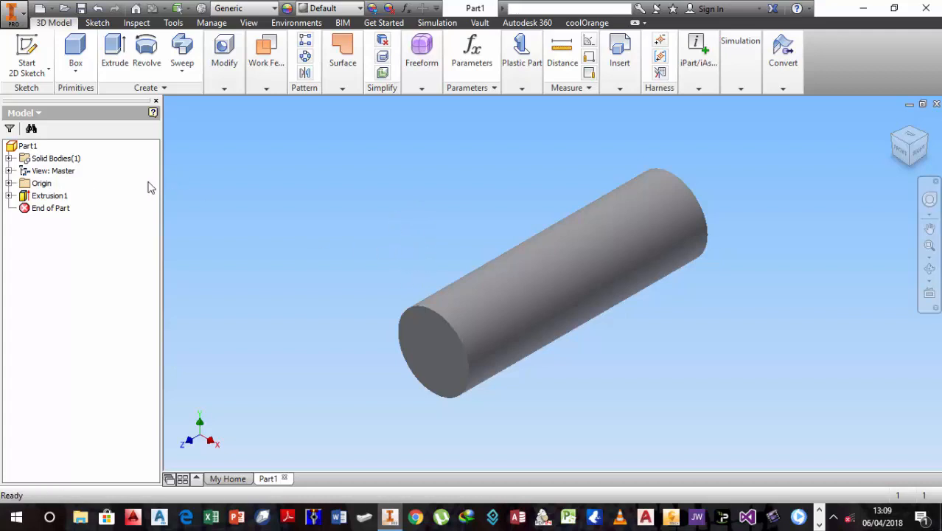
click(8, 184)
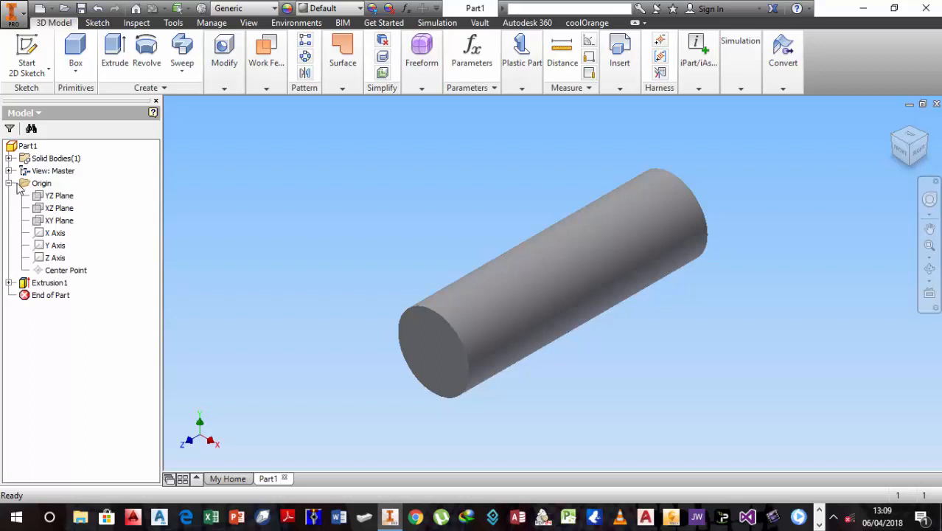
click(56, 197)
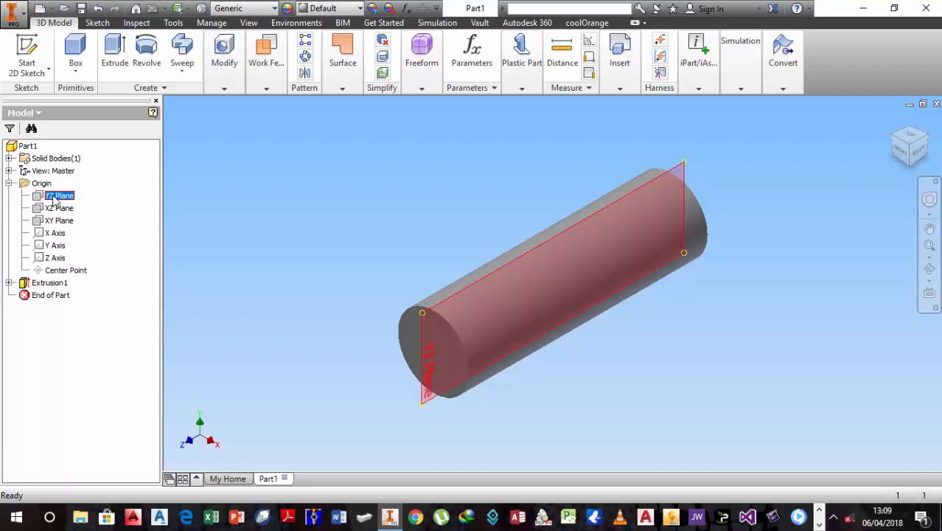
key(e)
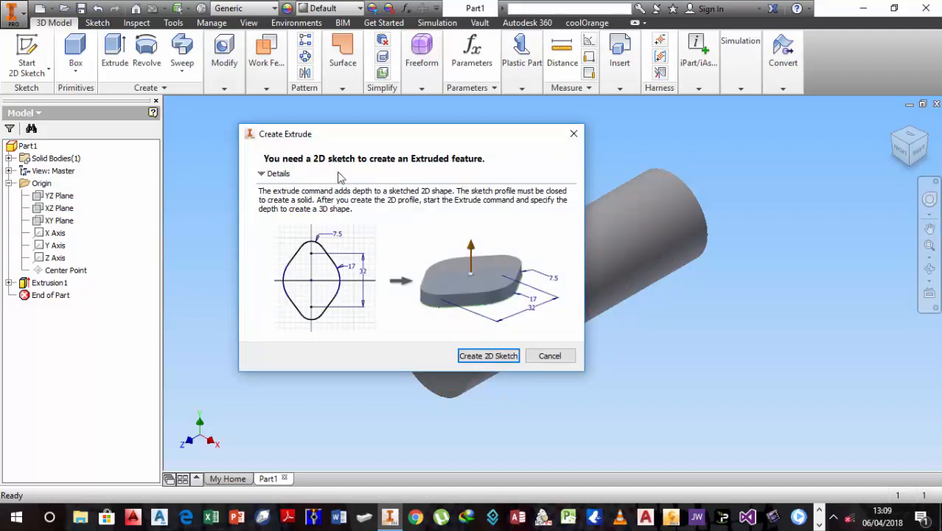
click(574, 134)
right_click(53, 196)
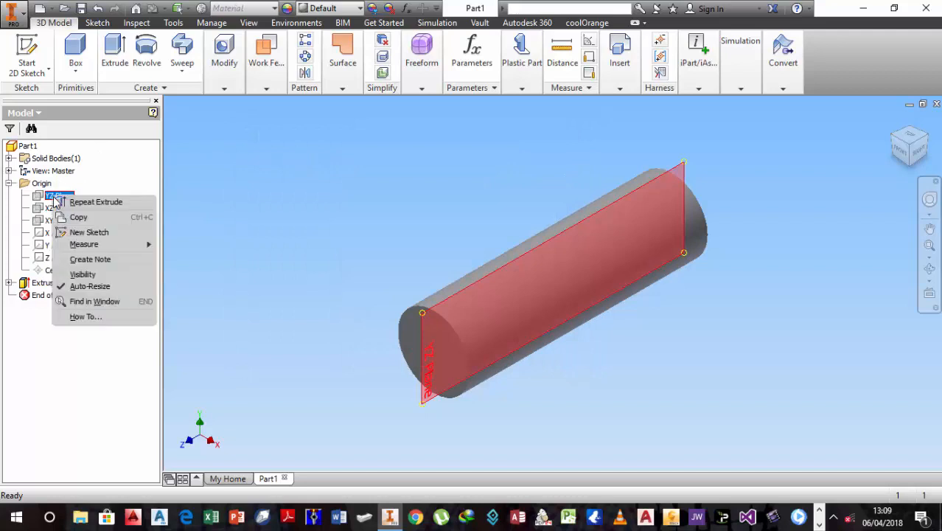
click(94, 275)
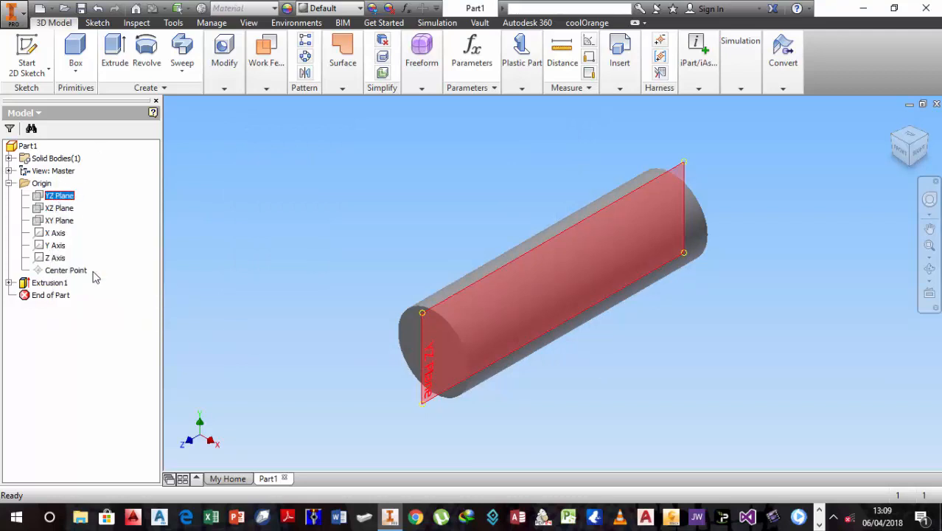
click(699, 88)
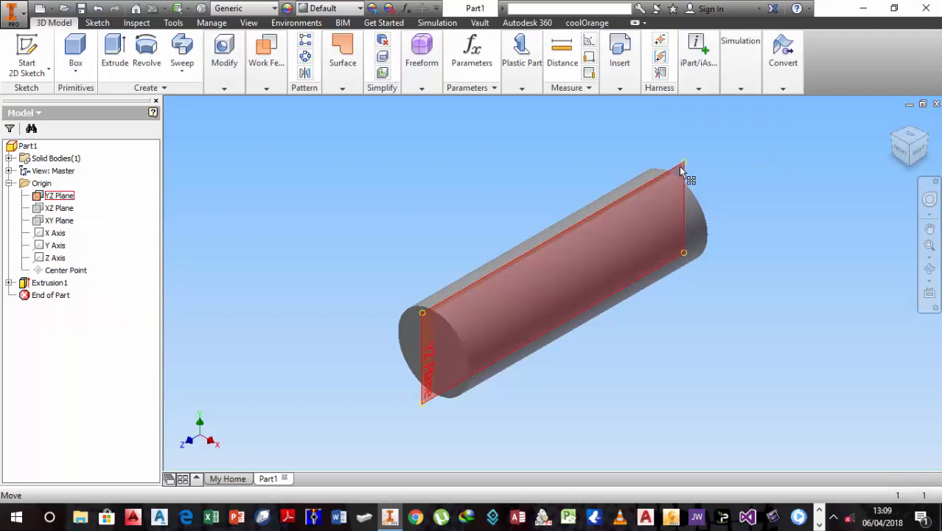
- Create a new sketch on the YZ plane and slice the graphics at the sketch plane
right_click(680, 166)
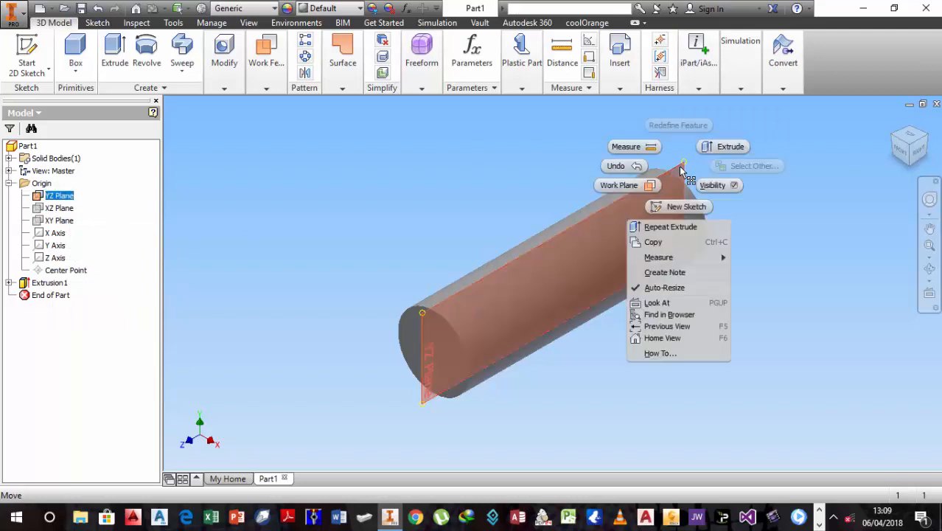
click(684, 207)
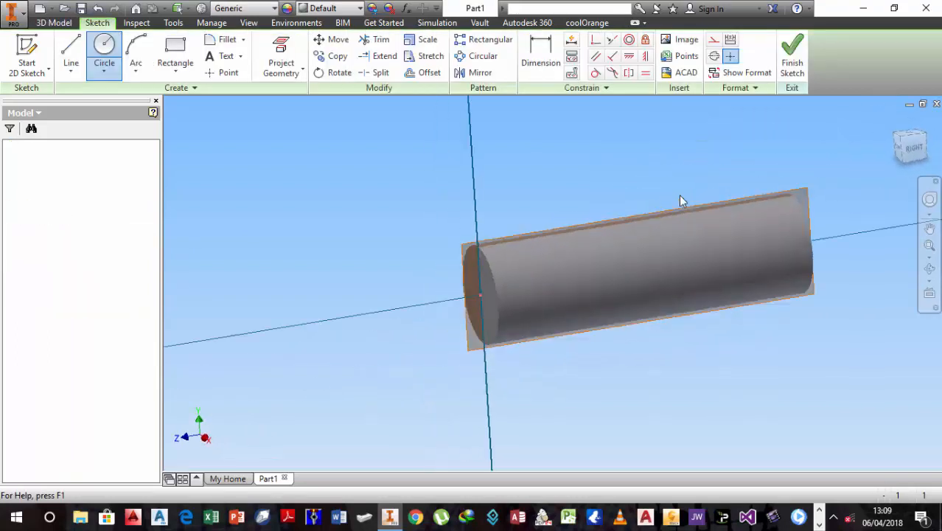
middle_drag(700, 232, 588, 252)
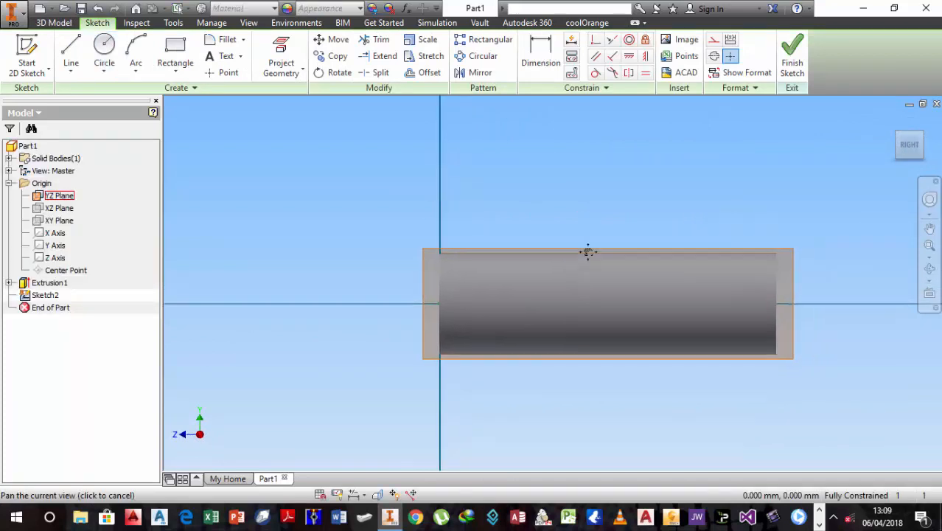
right_click(562, 168)
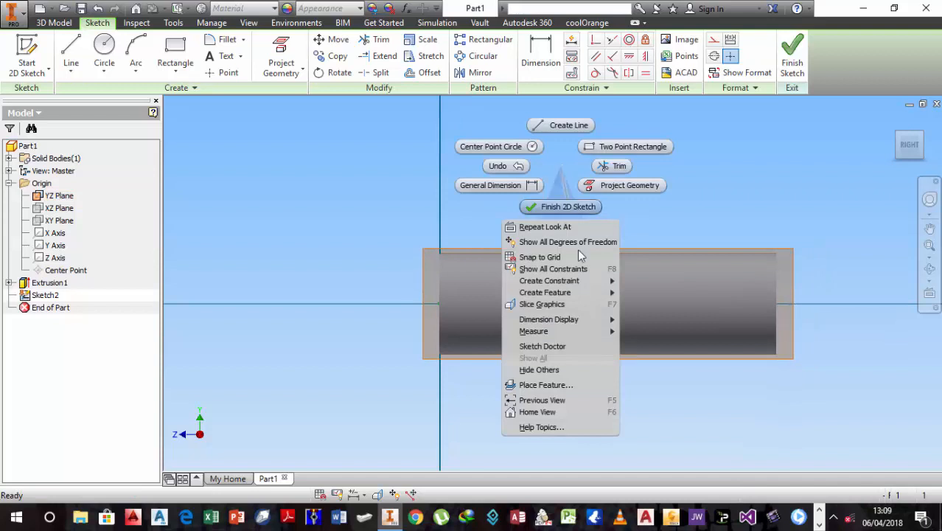
click(559, 305)
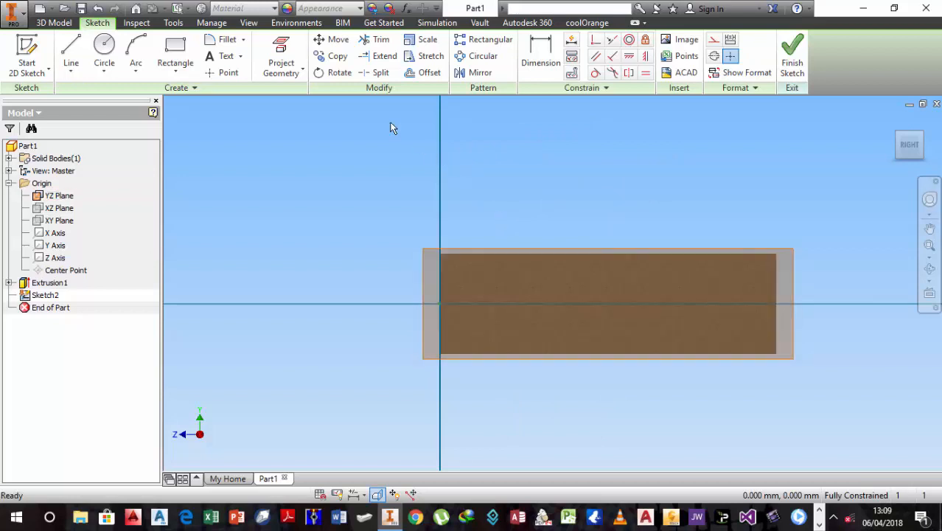
- Project the geometry of the sliced cylinder into the YZ plane sketch
click(281, 53)
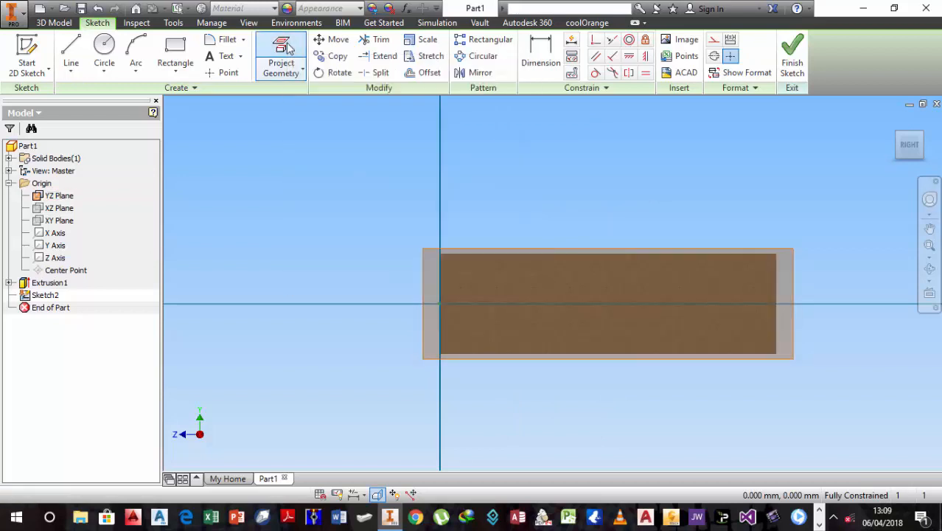
click(501, 266)
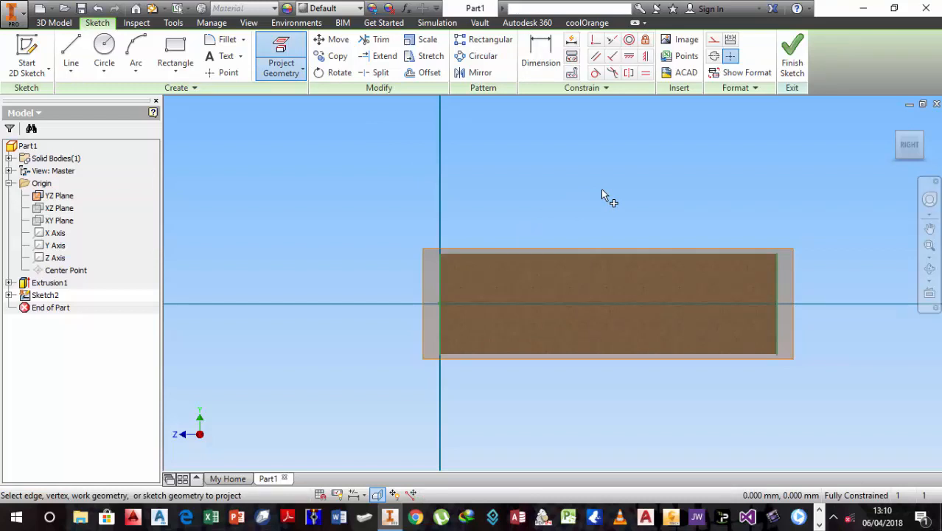
right_click(605, 195)
click(657, 189)
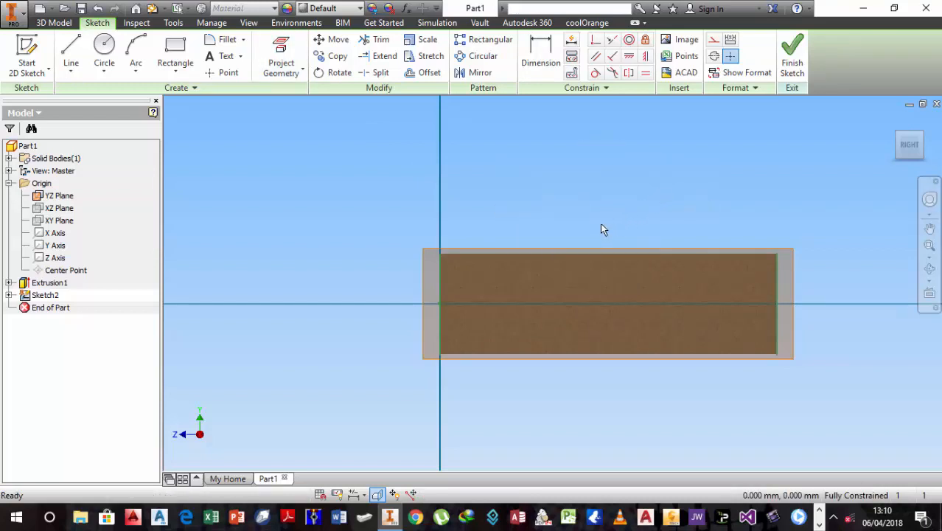
- Draw a 6 mm line along the cylinder's upper edge, starting from its upper-left corner
middle_drag(600, 223, 498, 221)
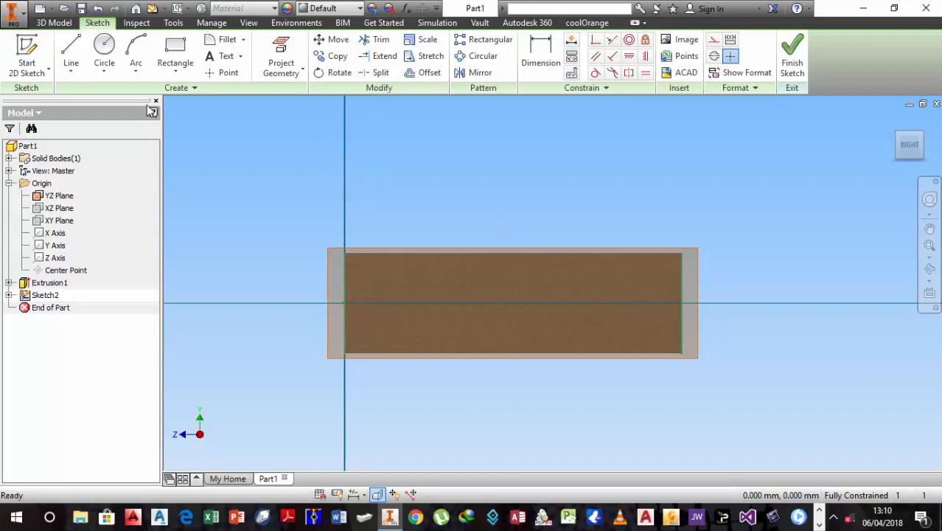
click(71, 53)
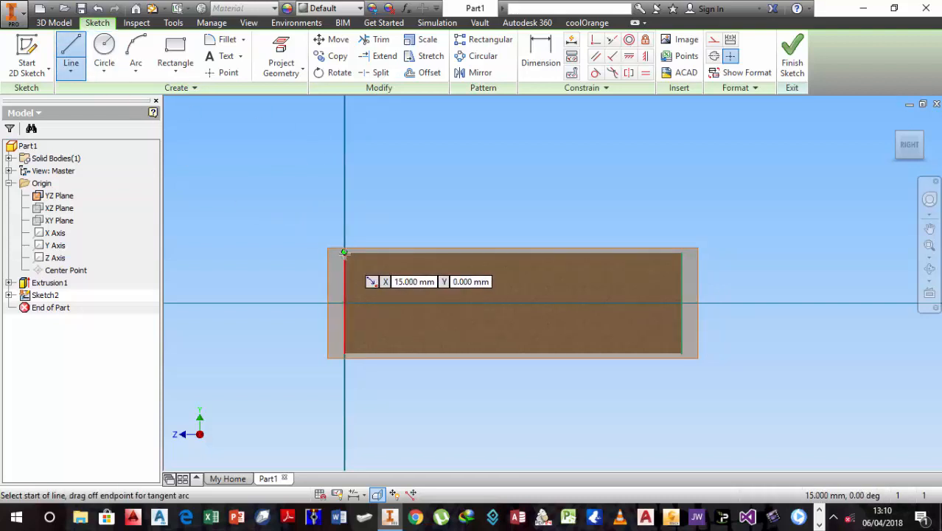
click(344, 252)
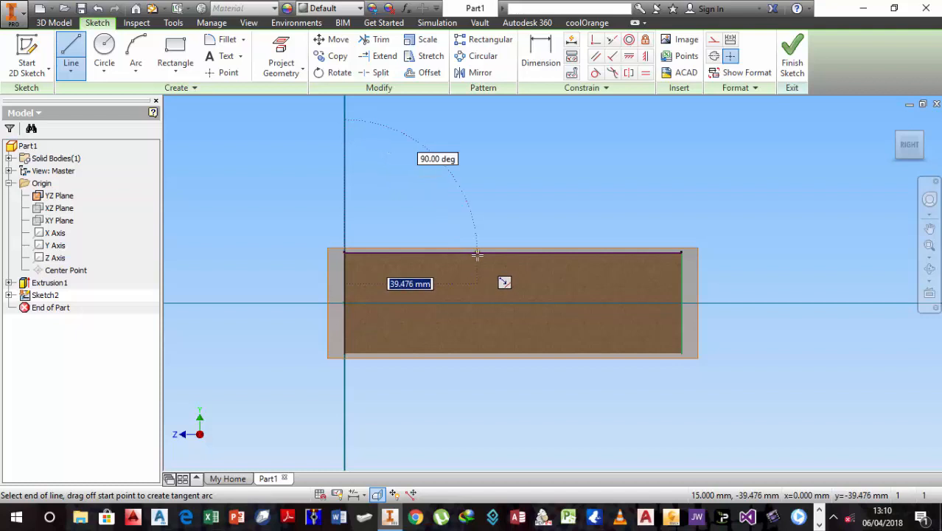
text(6)
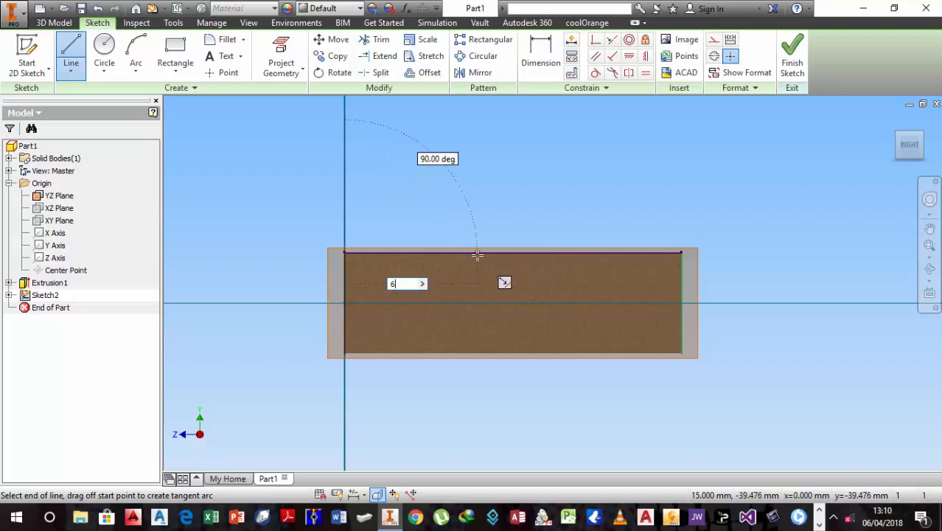
key(Return)
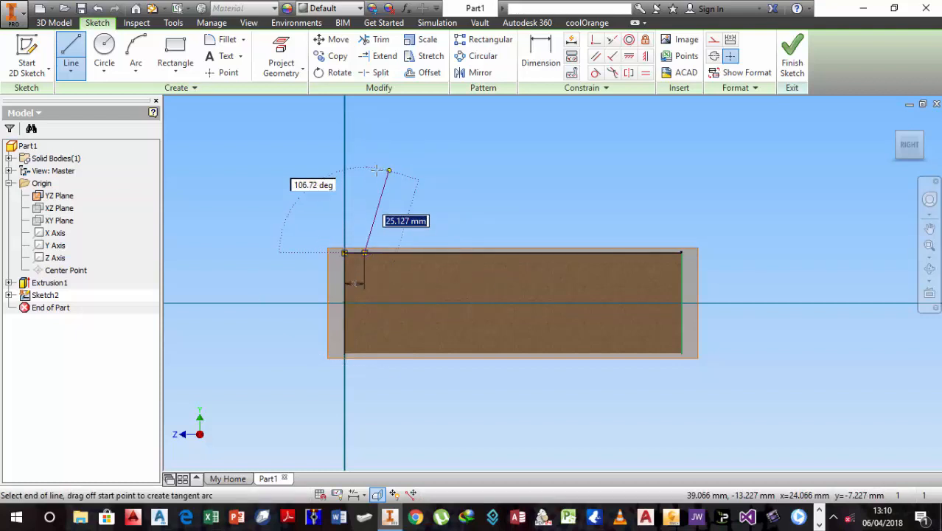
- Draw a closed rectangle 6 mm high and 4 mm wide on the cylinder's upper edge, starting from the end of the 6 mm line
text(6)
key(Return)
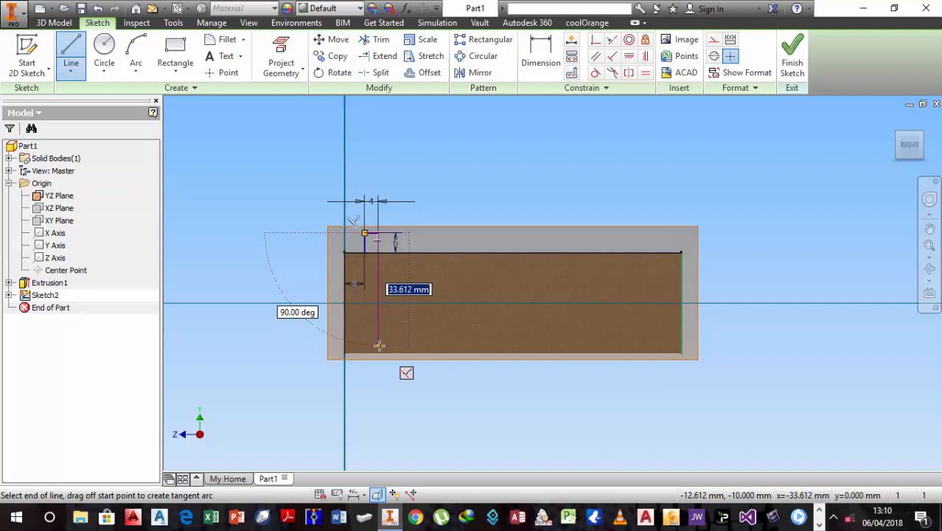
click(378, 252)
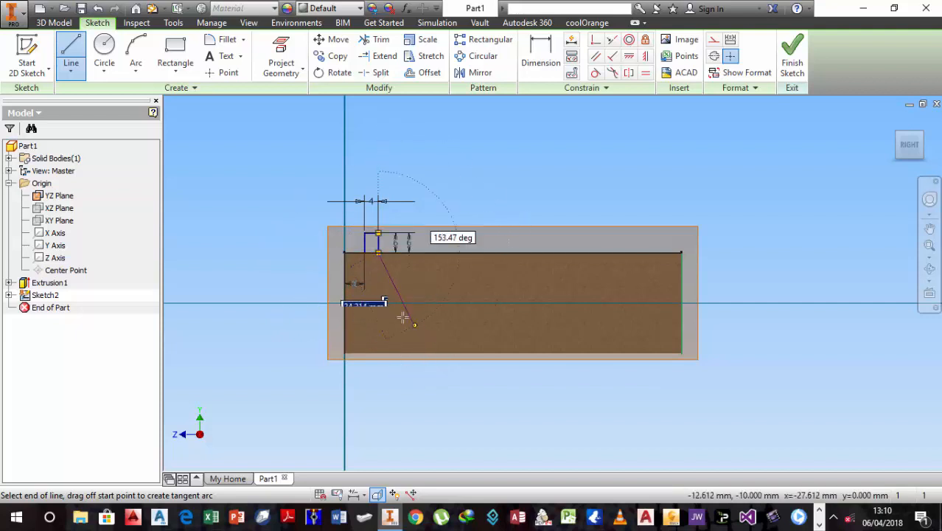
scroll(373, 272, up, 3)
scroll(374, 272, up, 4)
scroll(354, 210, down, 2)
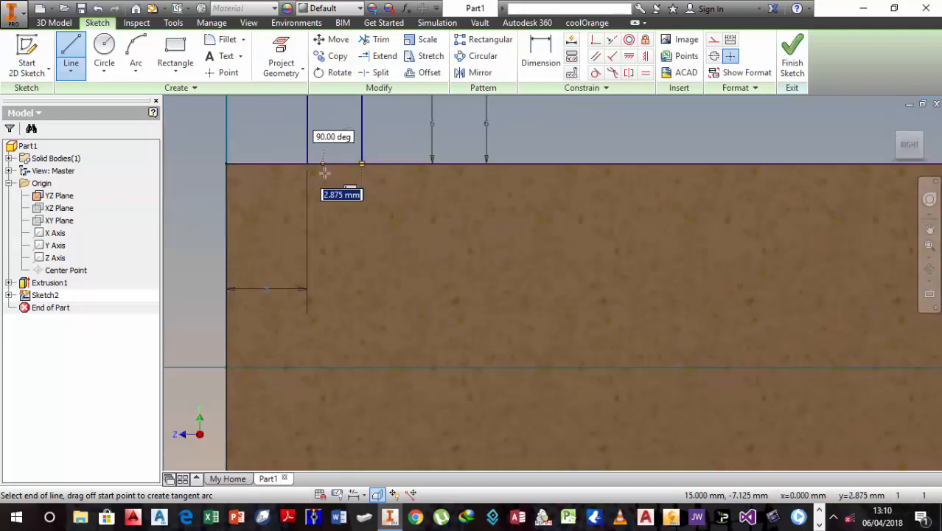
middle_drag(357, 217, 420, 380)
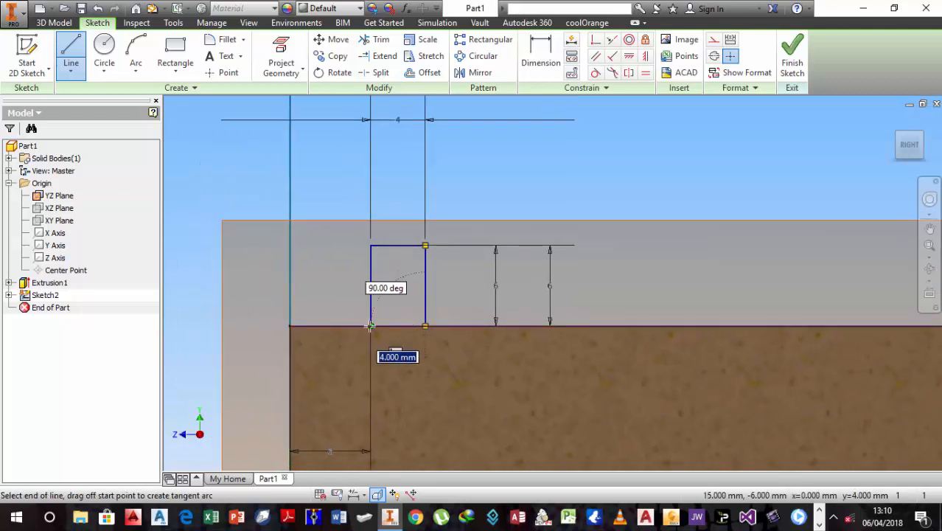
click(370, 326)
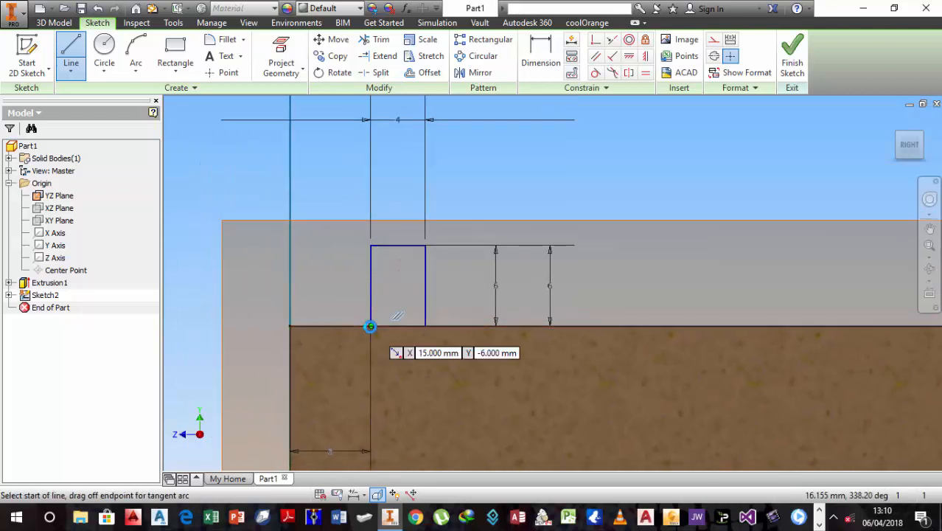
right_click(514, 197)
click(553, 197)
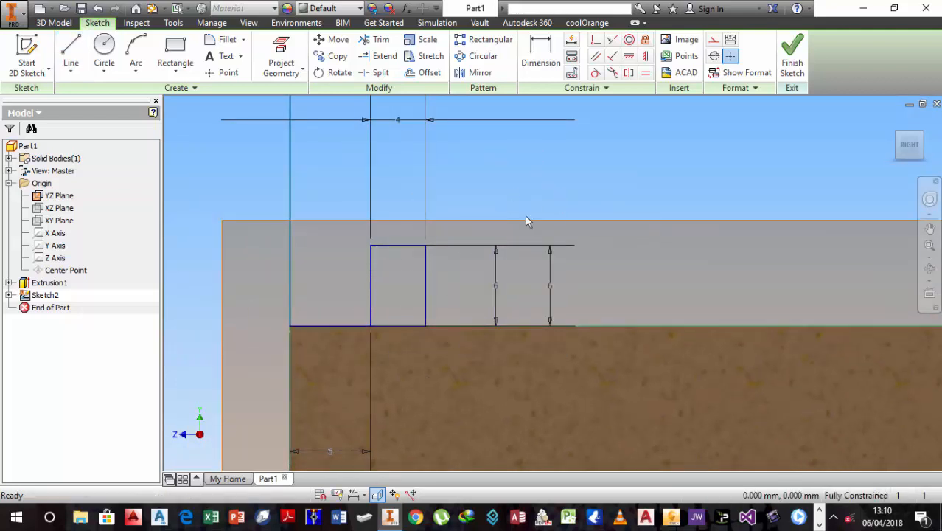
- Delete the 6 mm line between the cylinder's corner and the small rectangle
click(332, 326)
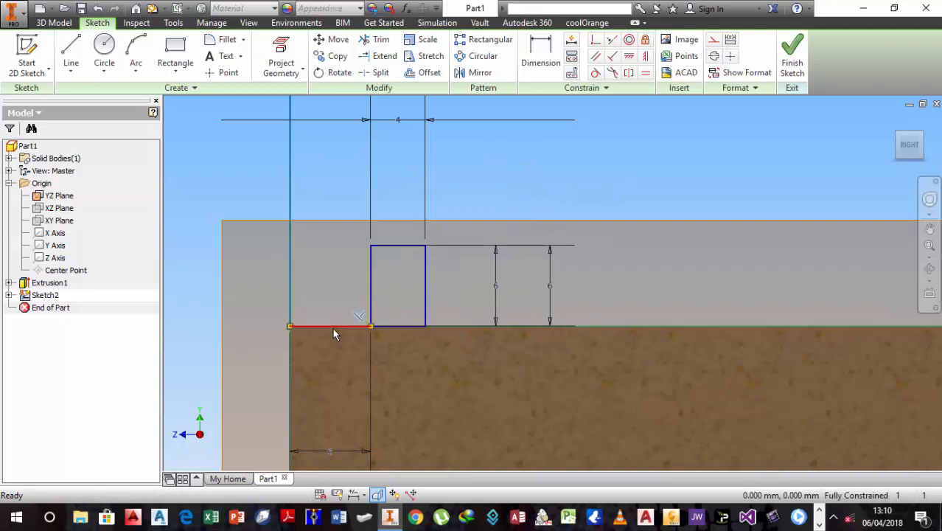
key(Delete)
scroll(332, 318, down, 3)
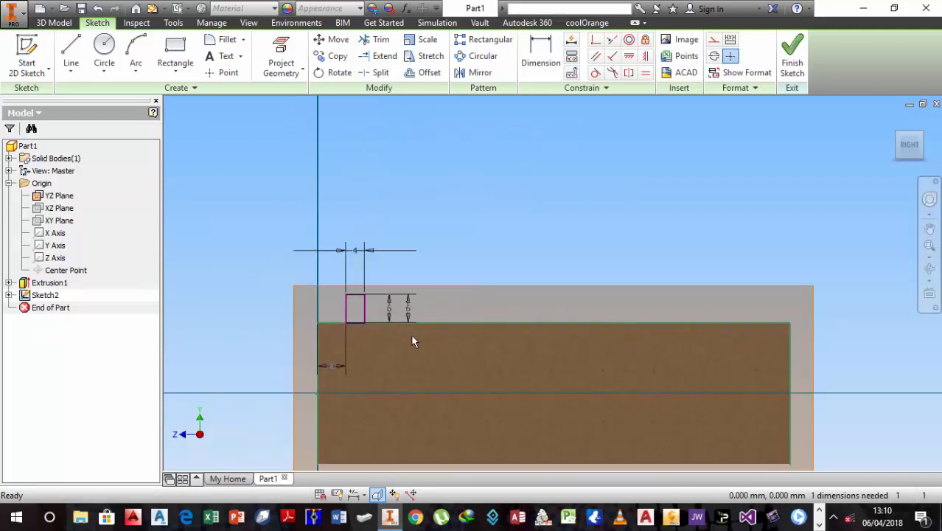
middle_drag(408, 302, 401, 260)
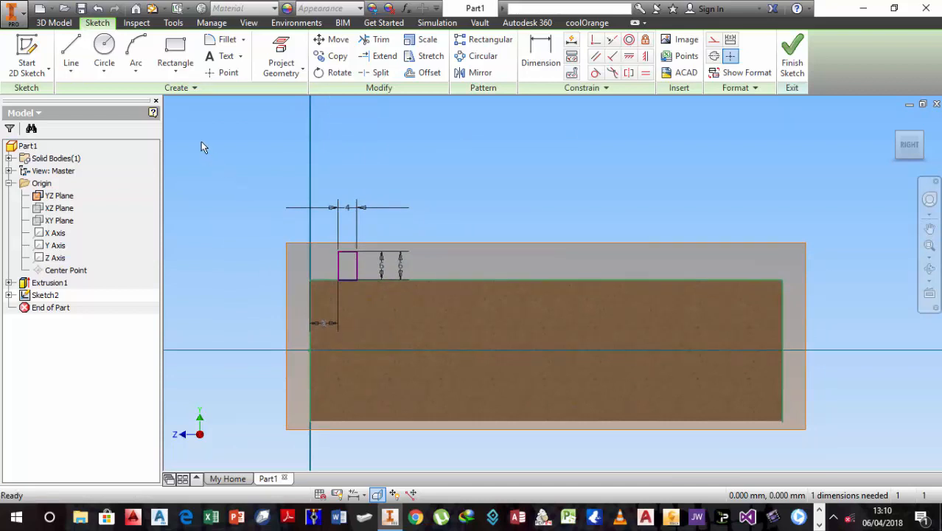
- Draw an 88 mm construction line along the cylinder's axis, starting directly below the rectangle's near side, and finish the sketch
click(71, 50)
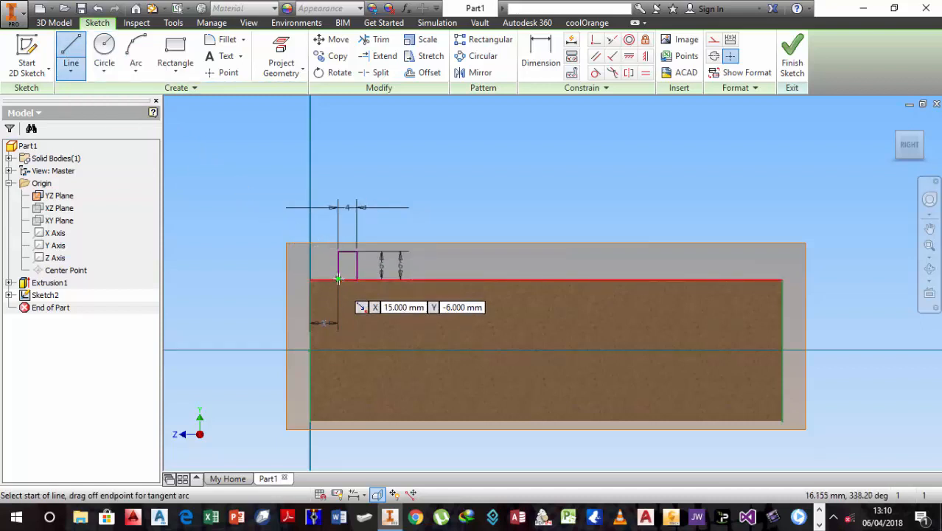
click(338, 350)
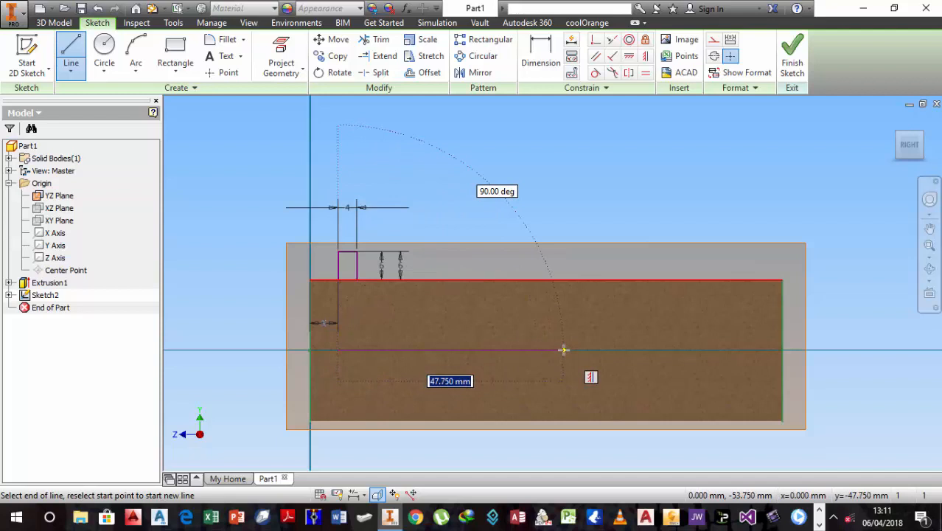
text(88)
key(Return)
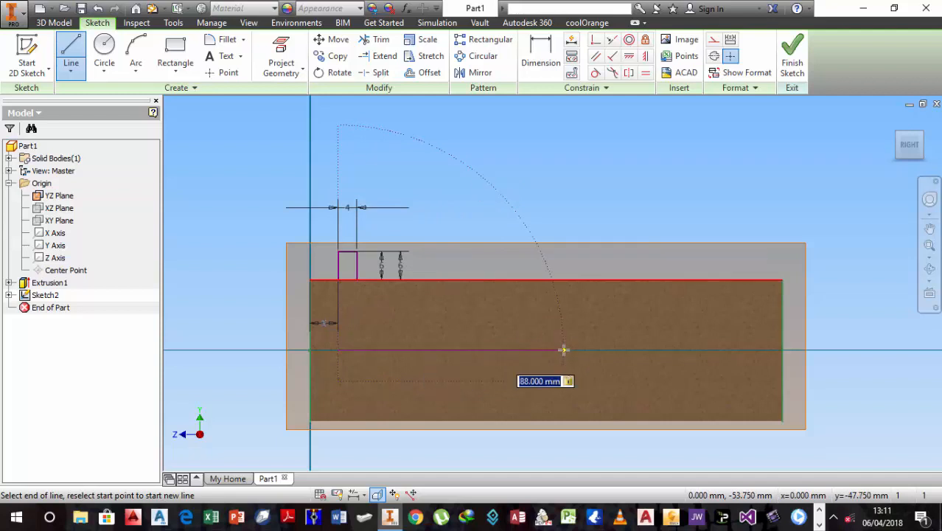
right_click(638, 184)
click(676, 190)
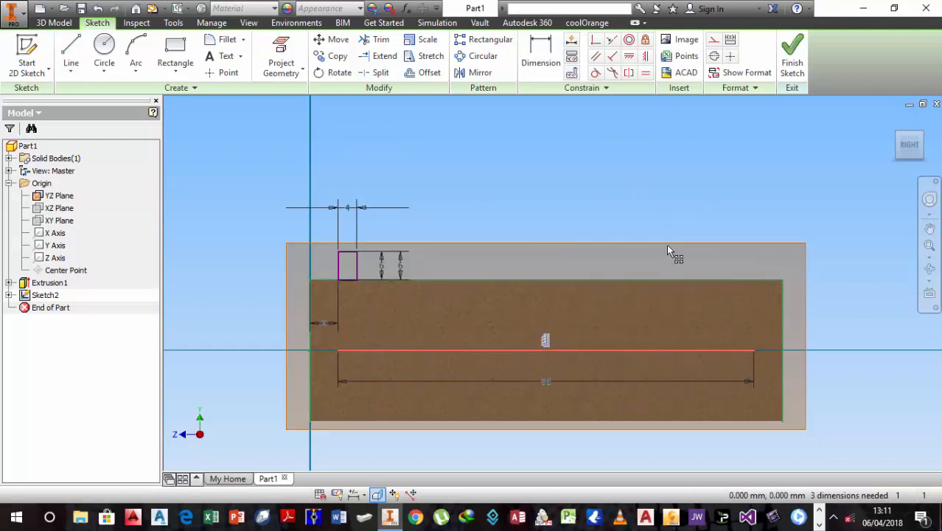
click(712, 41)
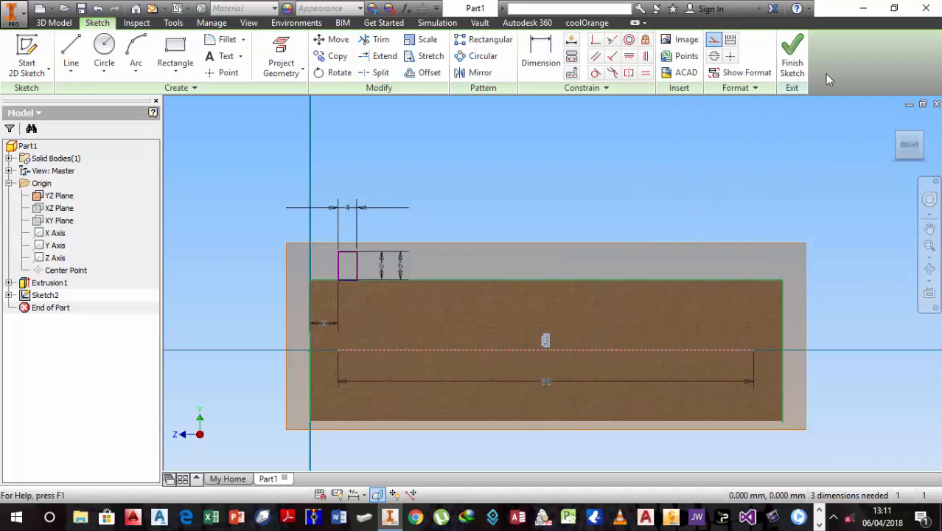
click(790, 68)
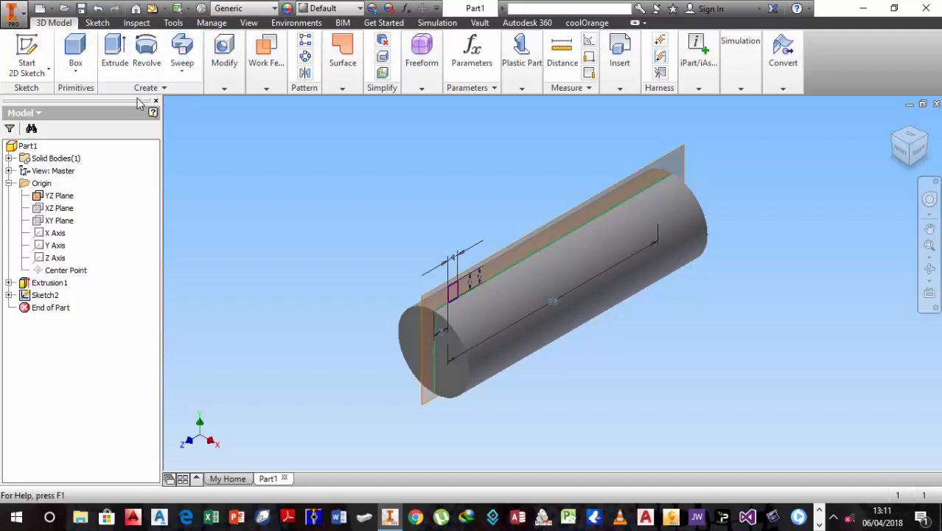
- Start a Coil feature from the small rectangle, using the construction line along the cylinder as its axis
click(185, 78)
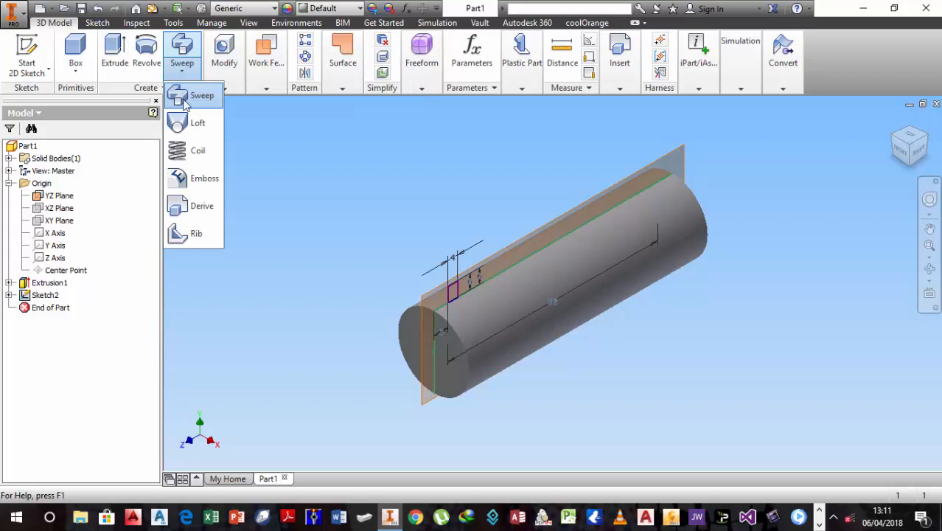
click(194, 150)
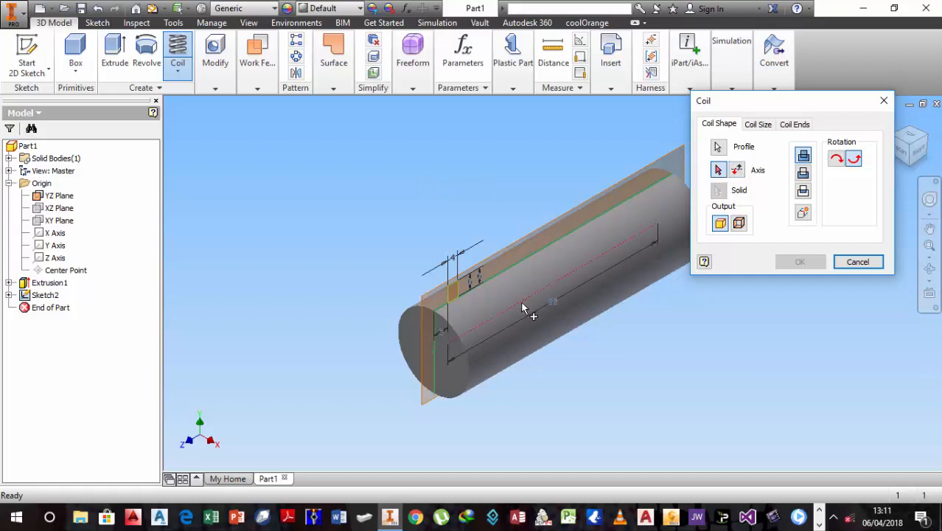
scroll(522, 303, up, 5)
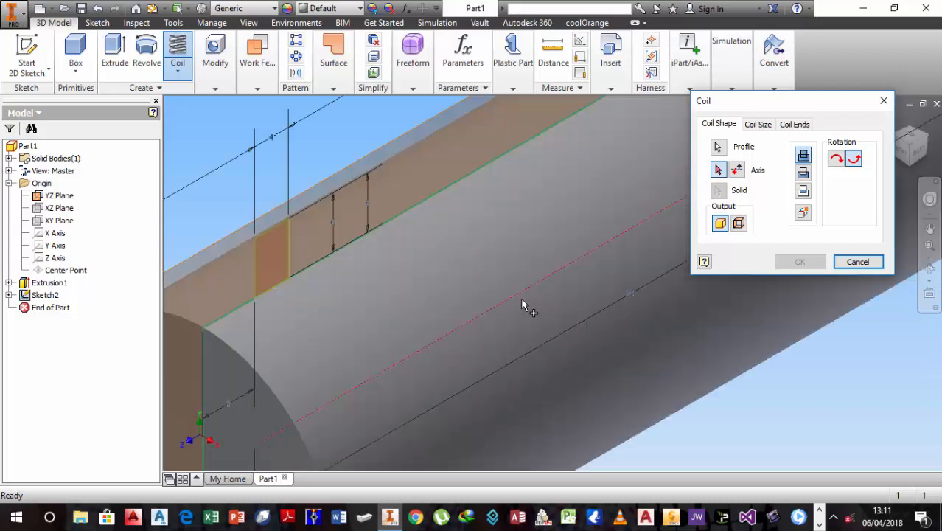
scroll(522, 297, down, 5)
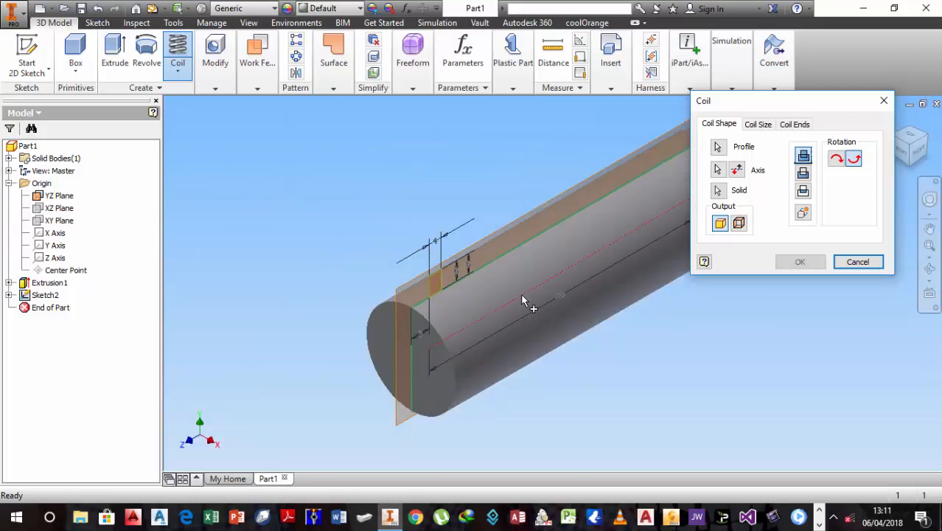
click(521, 299)
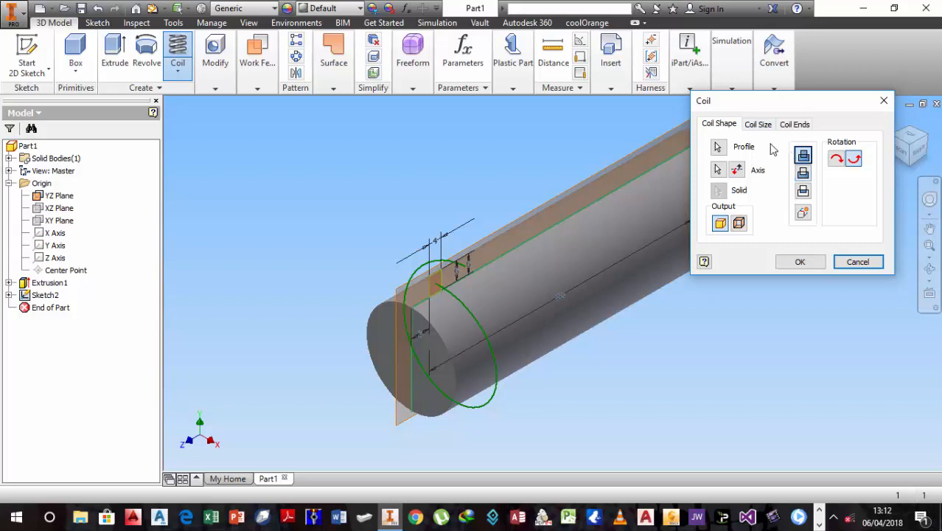
- Define the coil by Revolution and Height with 6 revolutions and a height of 88 mm, and create it
click(758, 124)
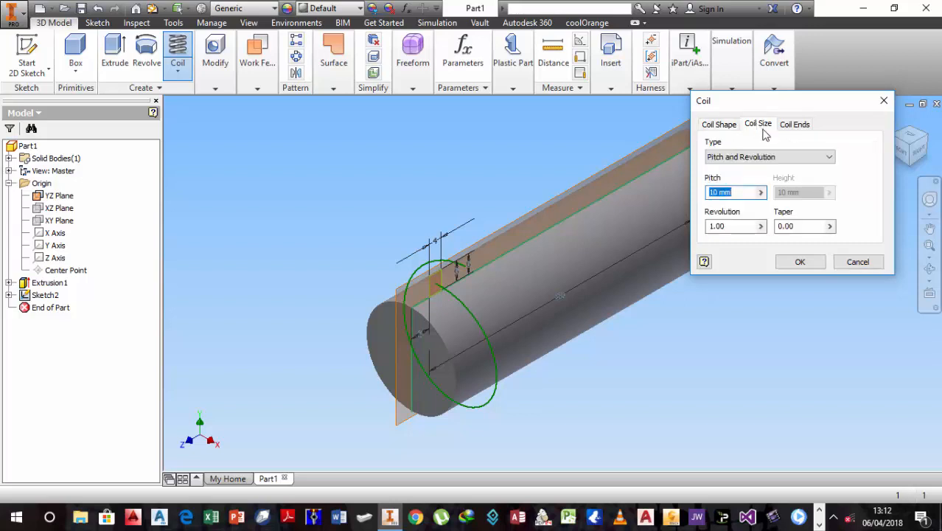
click(830, 161)
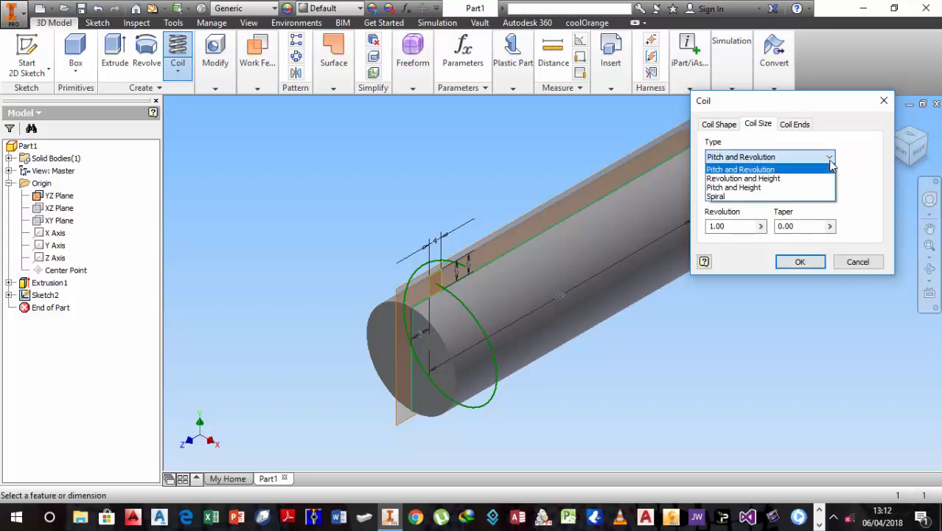
click(811, 180)
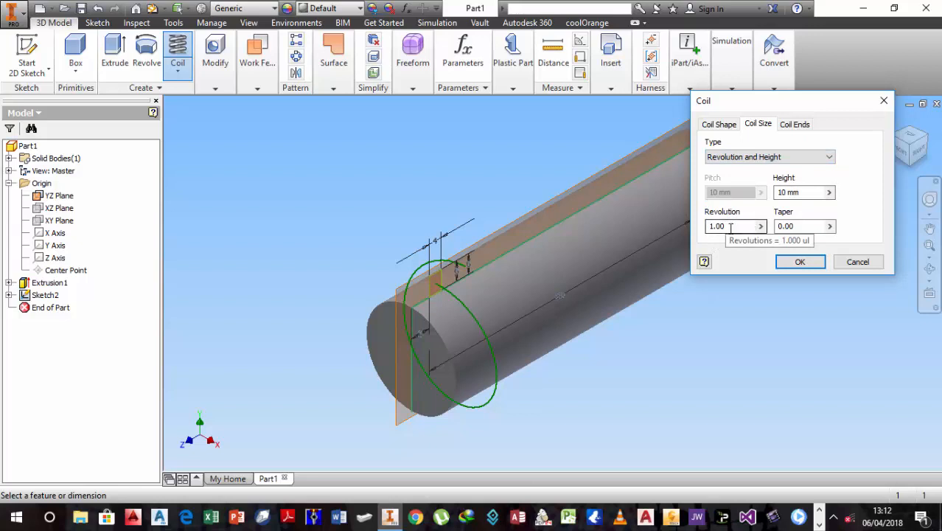
click(761, 226)
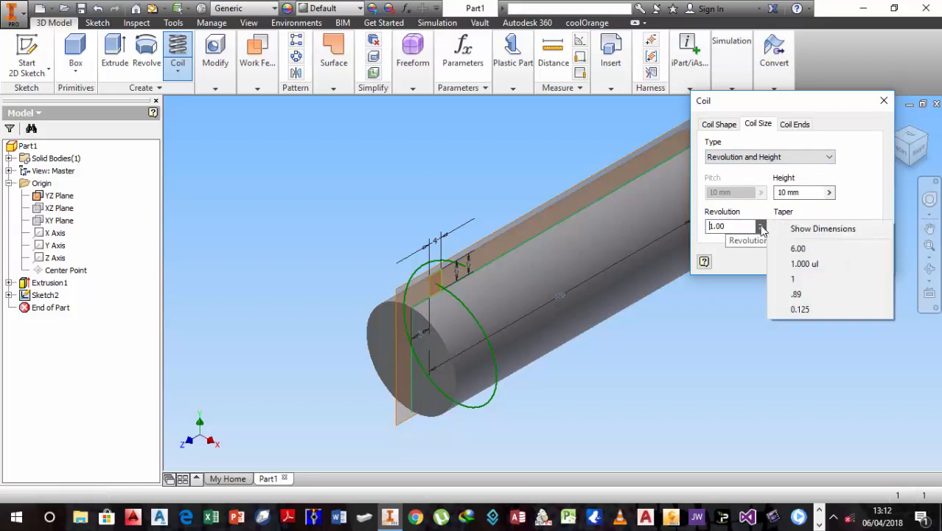
click(794, 251)
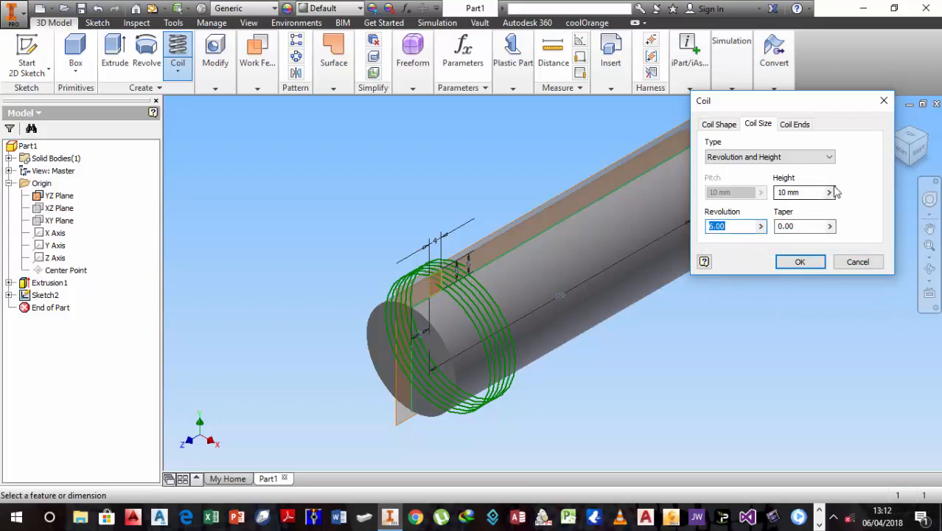
click(807, 193)
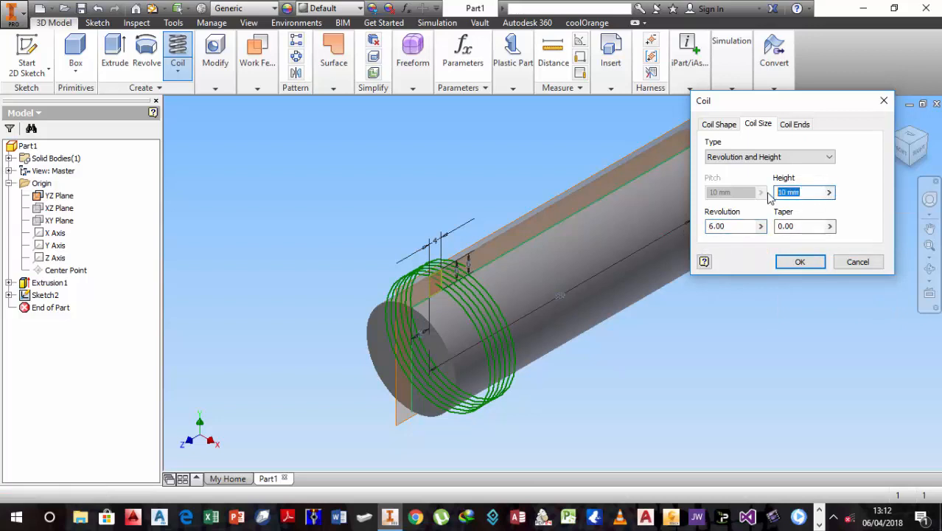
text(88)
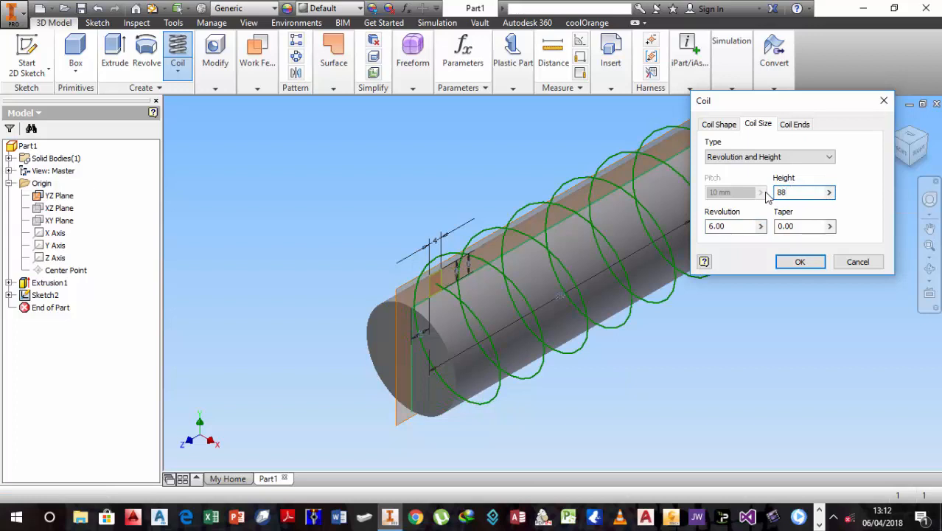
key(Return)
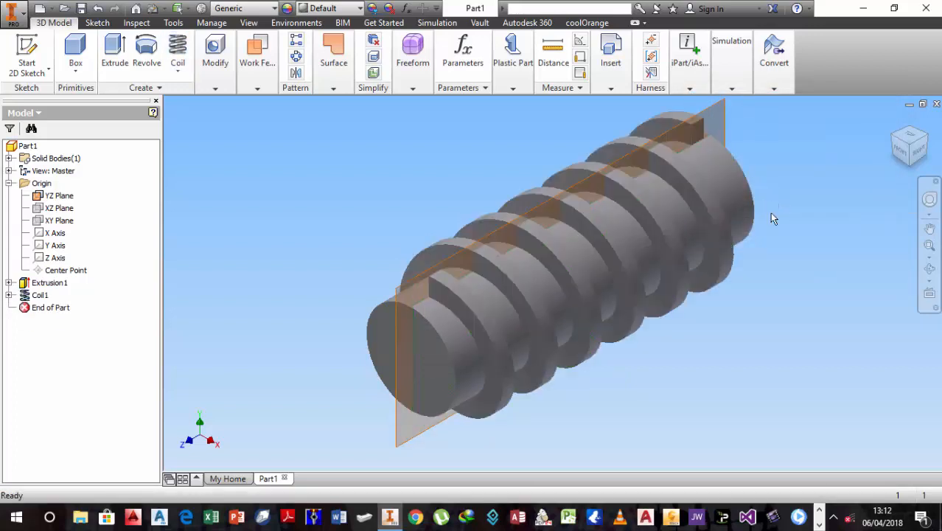
- Turn off the visibility of the YZ plane
right_click(721, 108)
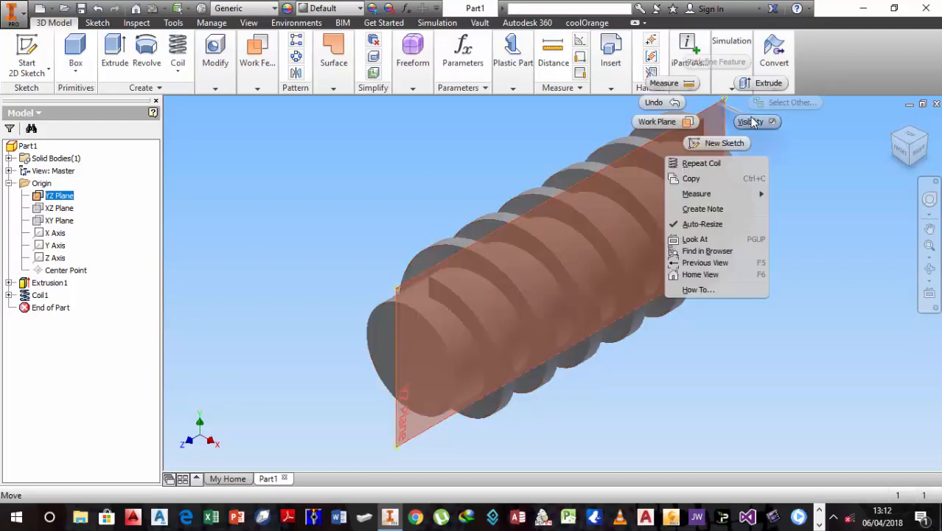
click(772, 123)
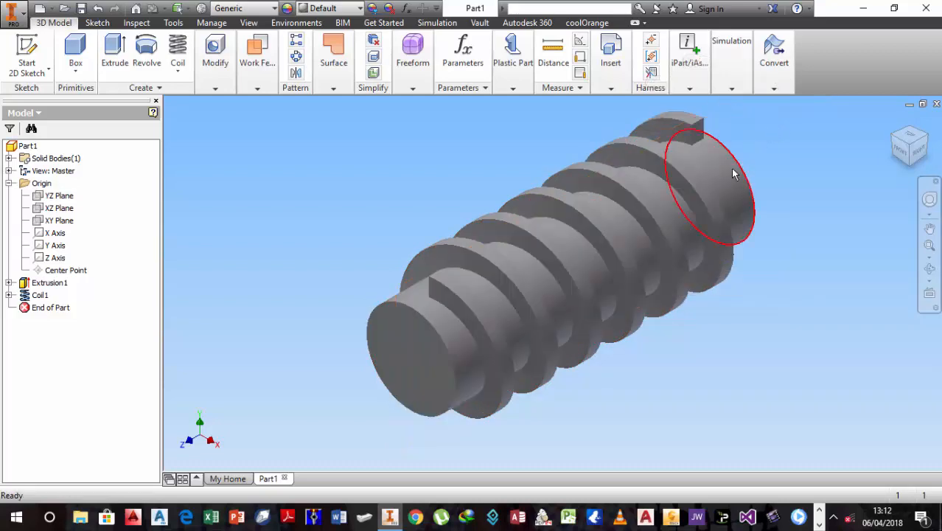
middle_drag(799, 207, 782, 222)
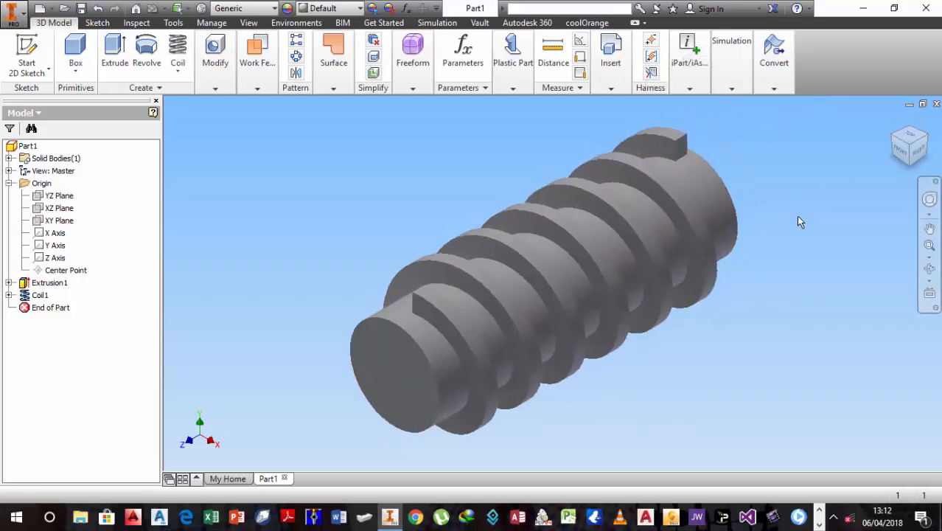
- Chamfer the circular edges at both ends of the cylinder with a distance of 2 mm
click(256, 88)
click(215, 88)
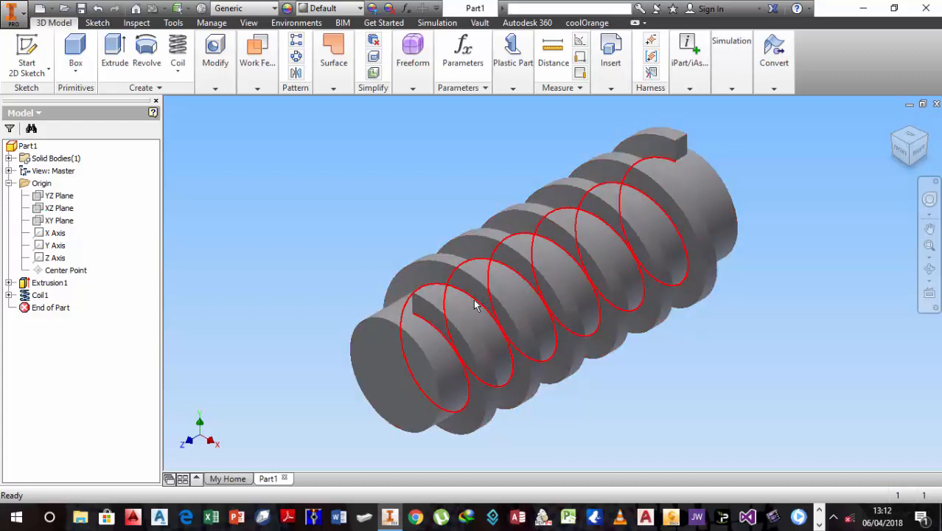
mouse_move(476, 306)
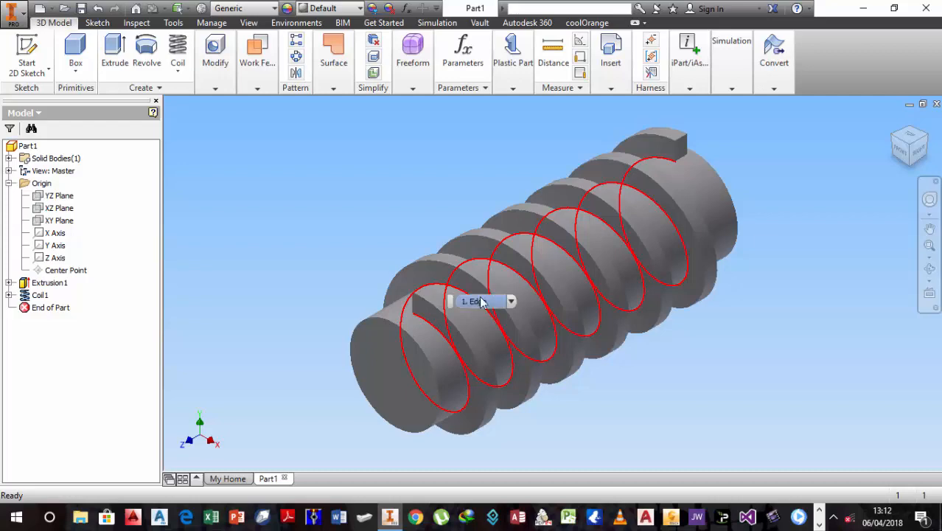
click(216, 84)
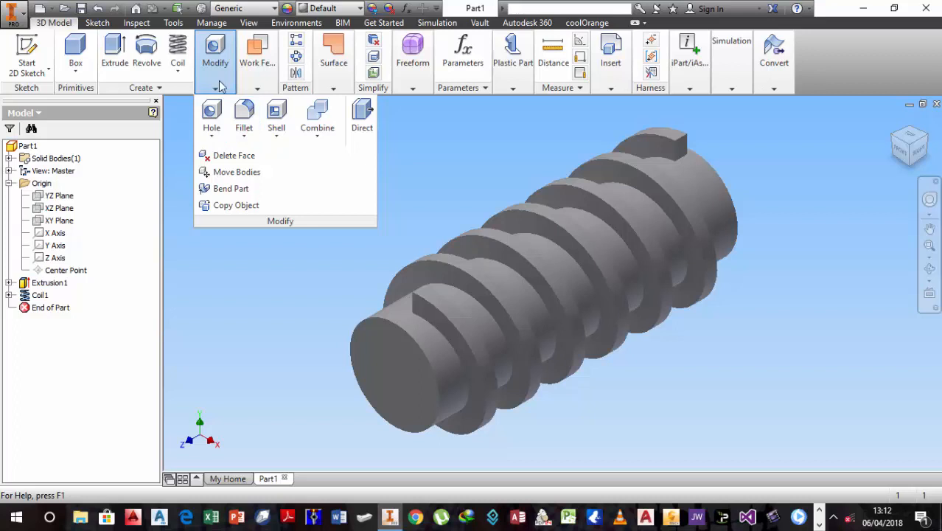
click(244, 136)
click(245, 189)
click(361, 326)
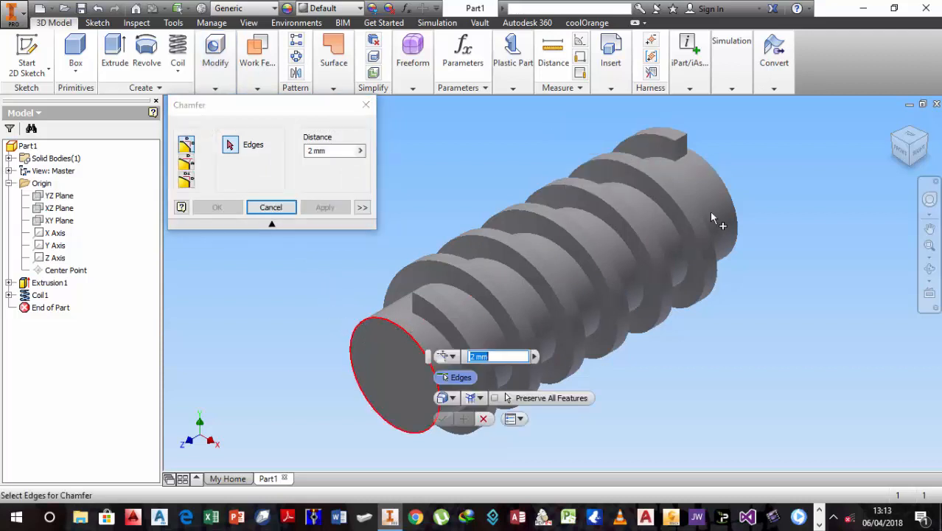
click(730, 194)
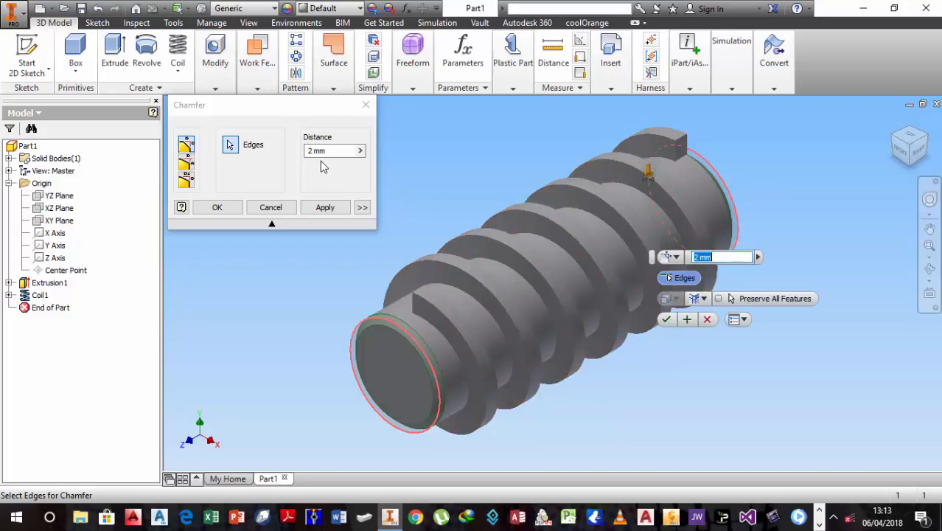
click(666, 320)
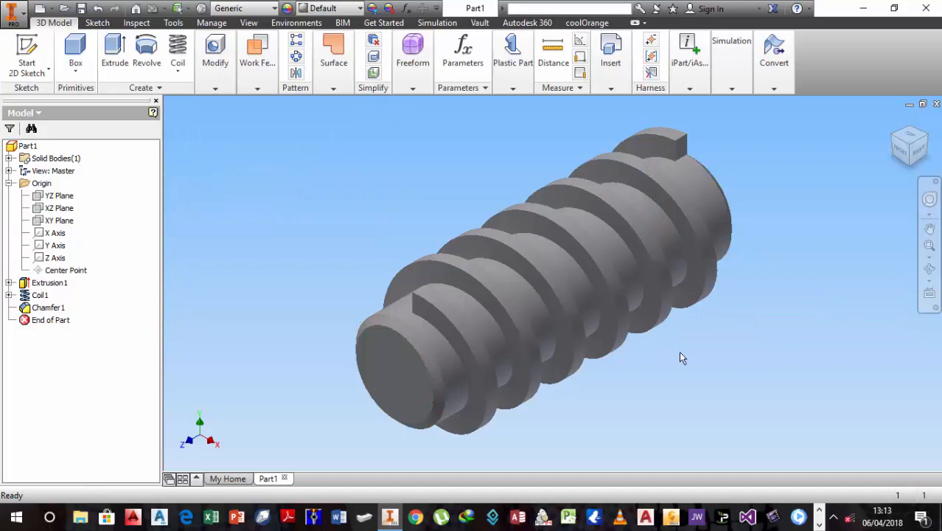
- Fillet the two helical edges where the coil thread meets the cylinder with a 2 mm radius
scroll(395, 327, up, 5)
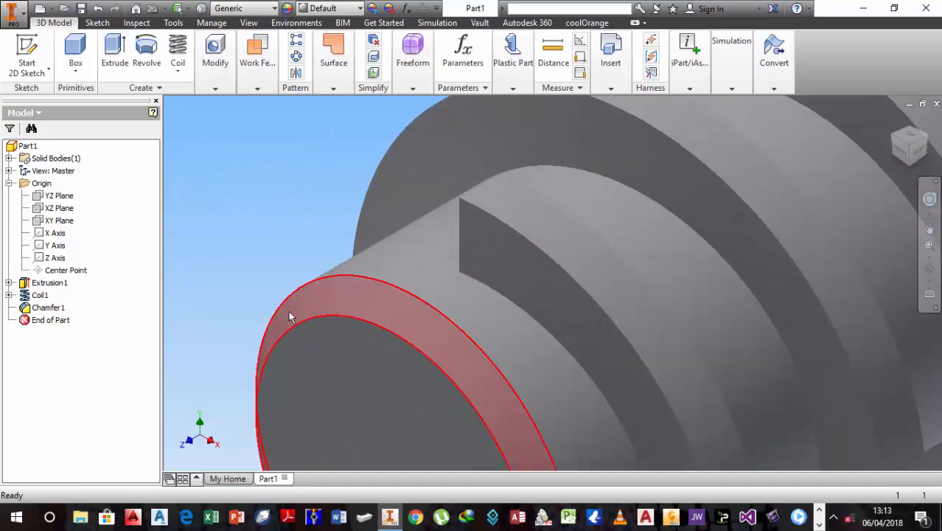
scroll(354, 309, down, 5)
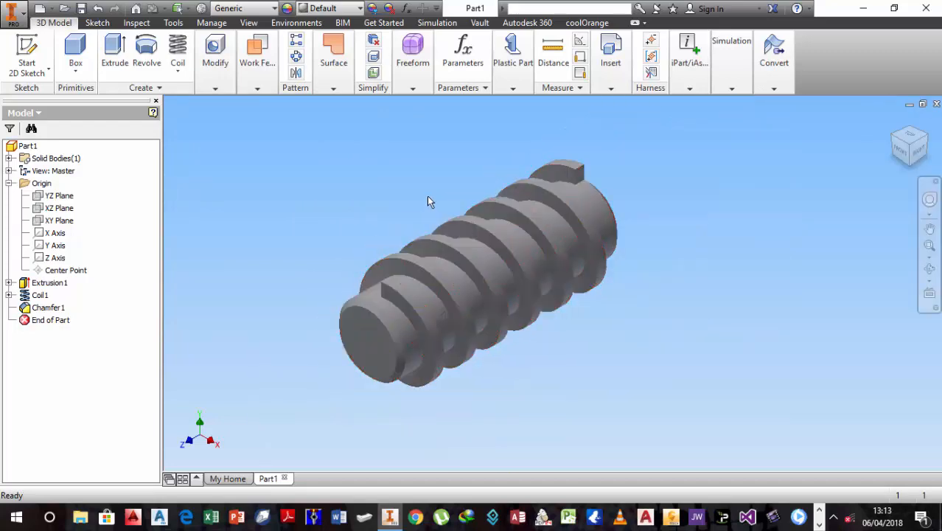
middle_drag(430, 201, 438, 204)
click(206, 88)
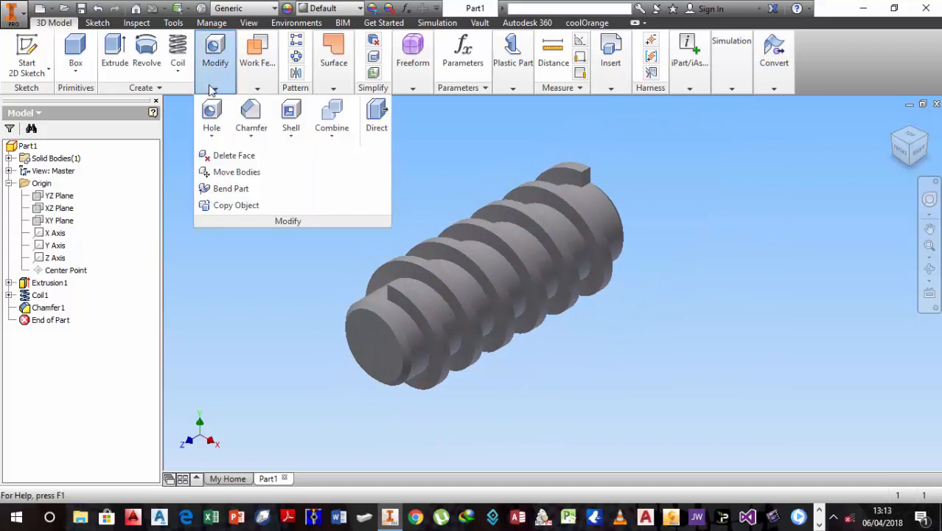
click(251, 136)
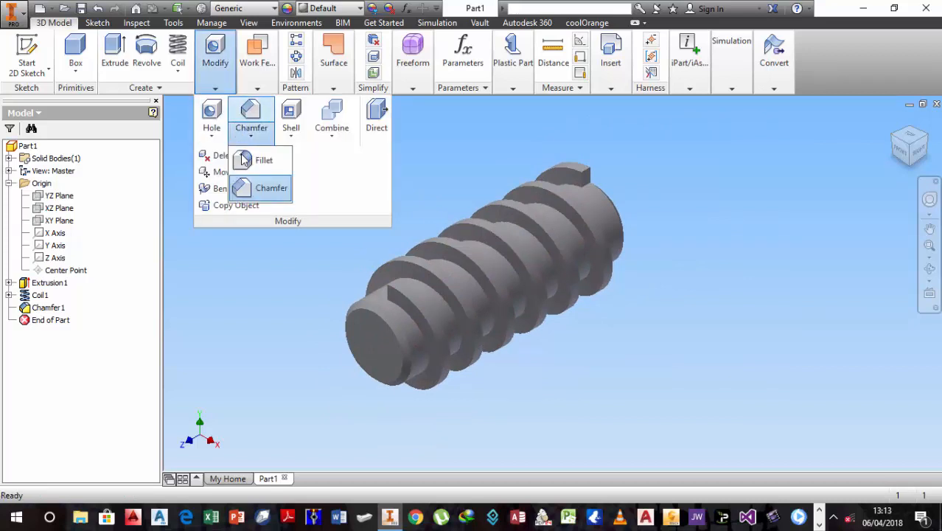
click(244, 160)
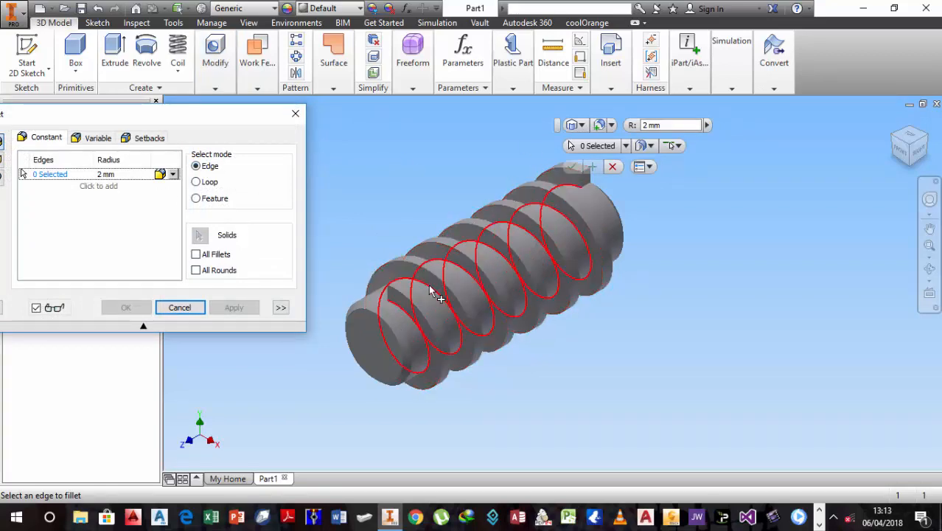
click(431, 289)
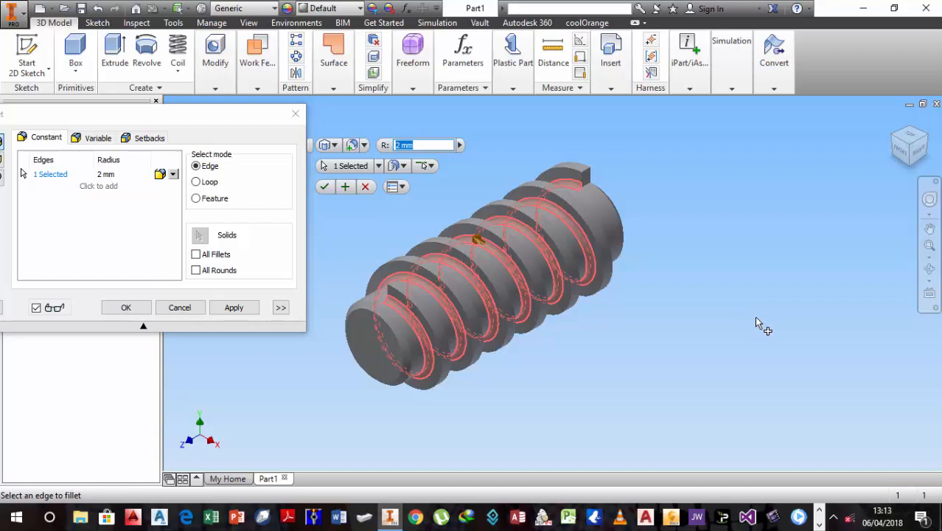
scroll(754, 316, down, 3)
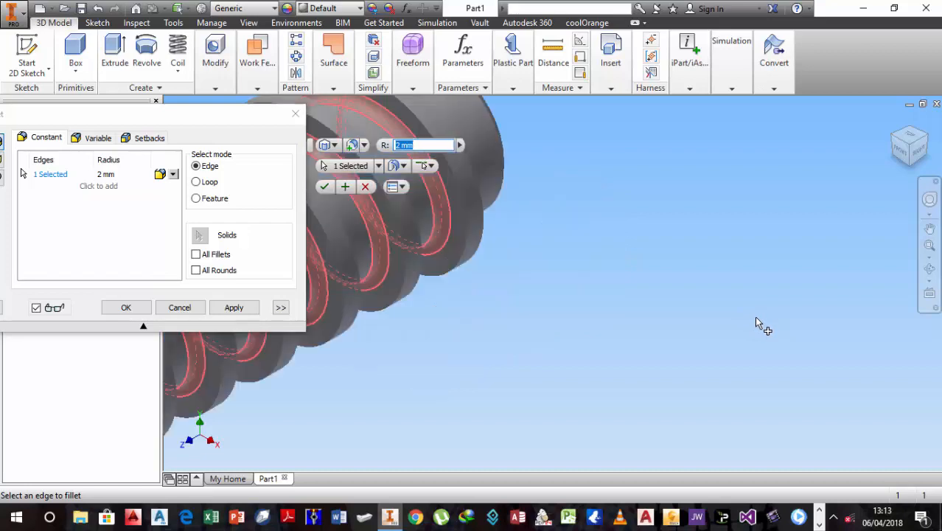
shift+middle_drag(755, 317, 740, 391)
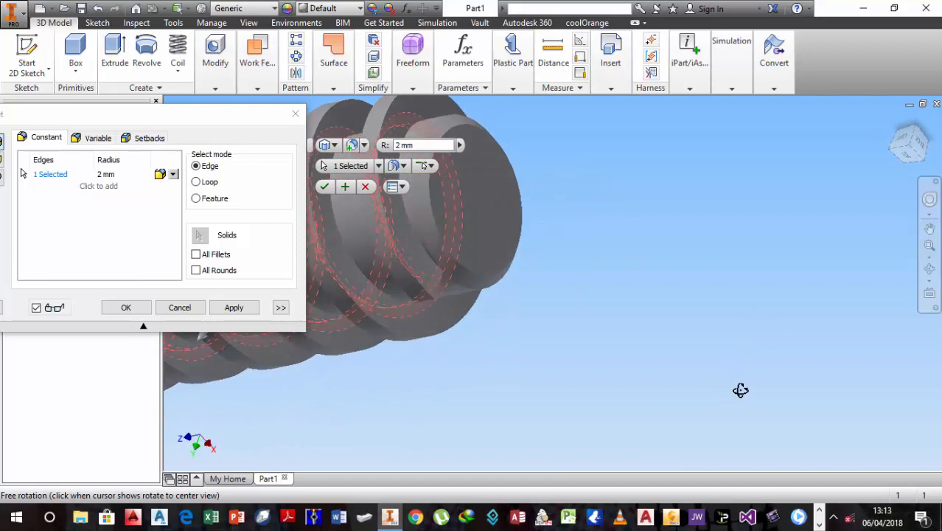
click(365, 279)
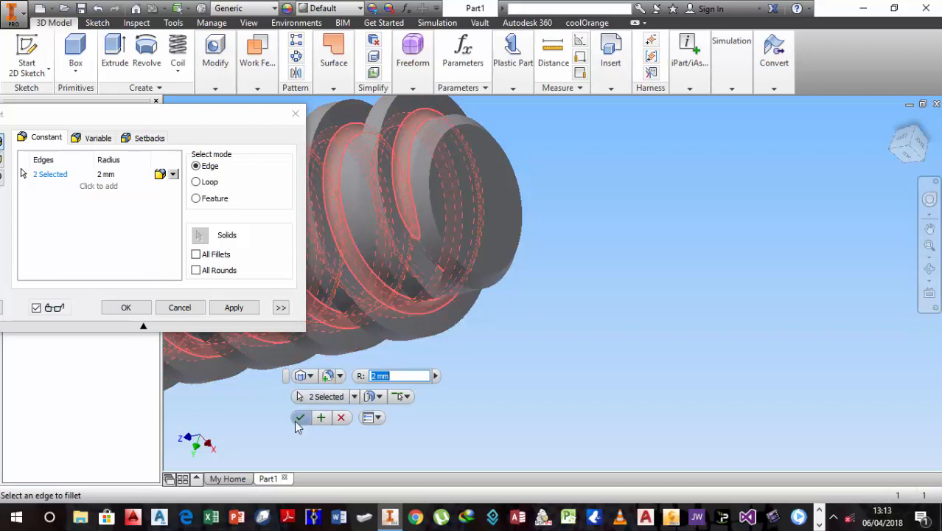
click(302, 419)
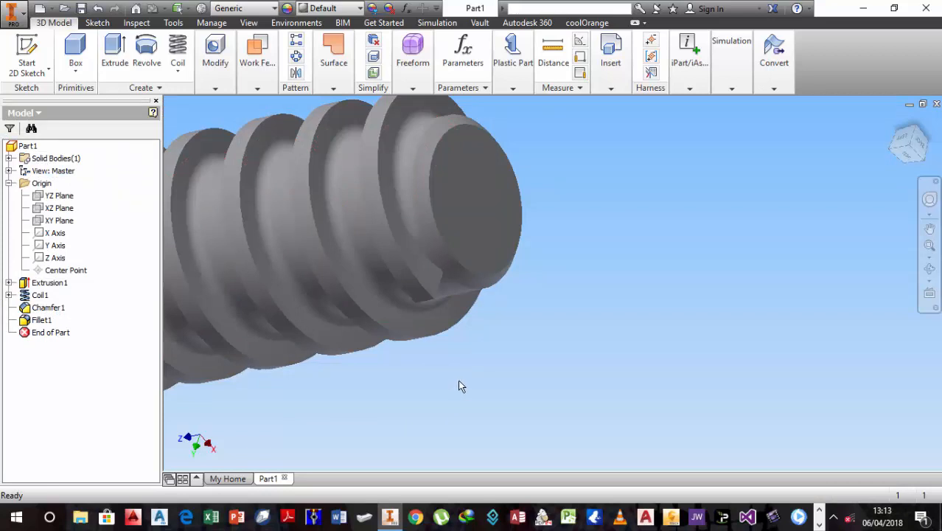
- Save the part as DRIVE INSERT INVENTOR 2015 in the INVENTOR PROF DRAWING folder
shift+middle_drag(451, 399, 561, 295)
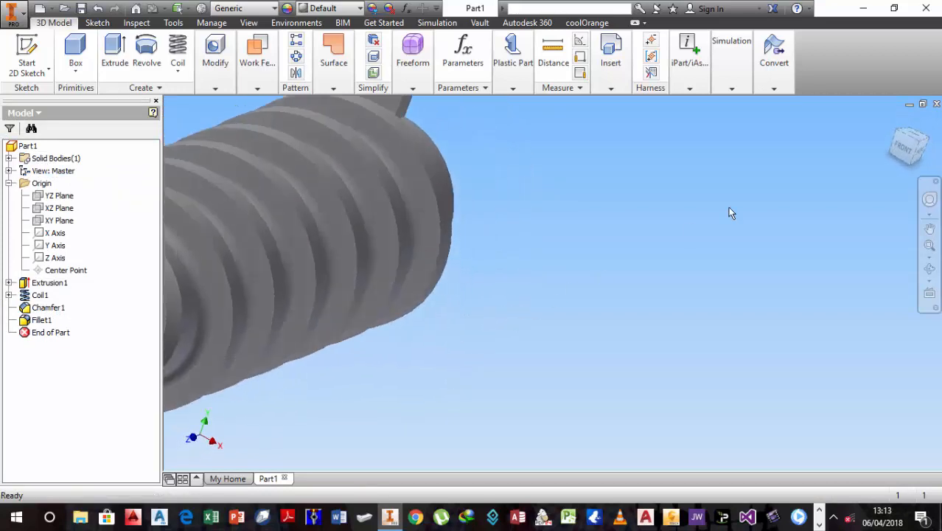
click(920, 146)
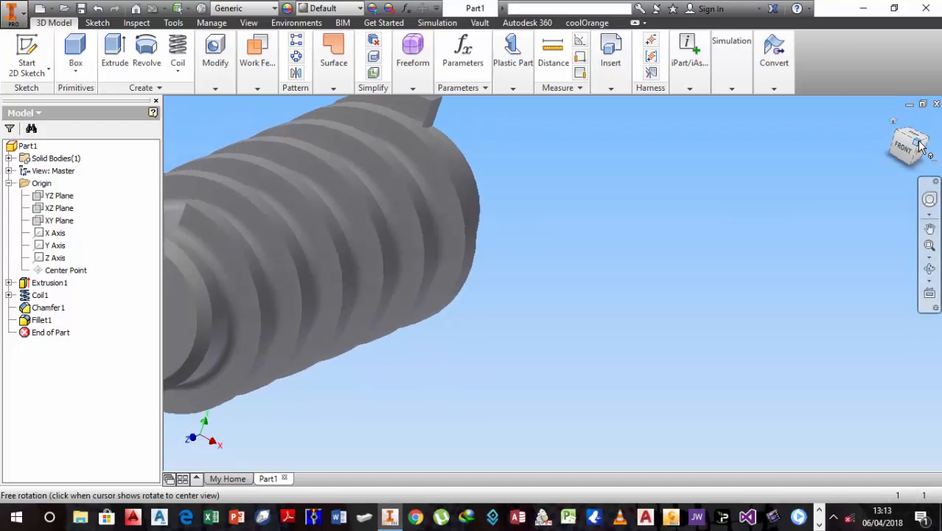
scroll(468, 301, up, 3)
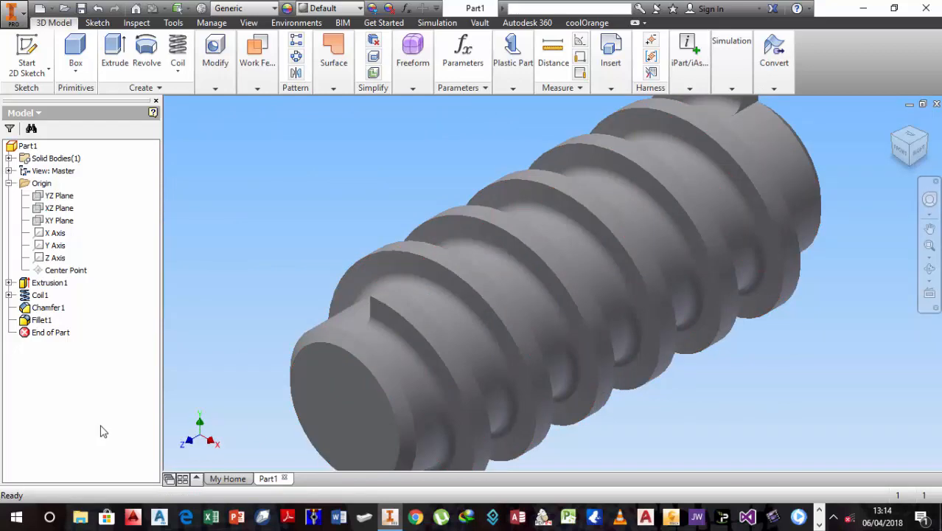
scroll(568, 303, down, 3)
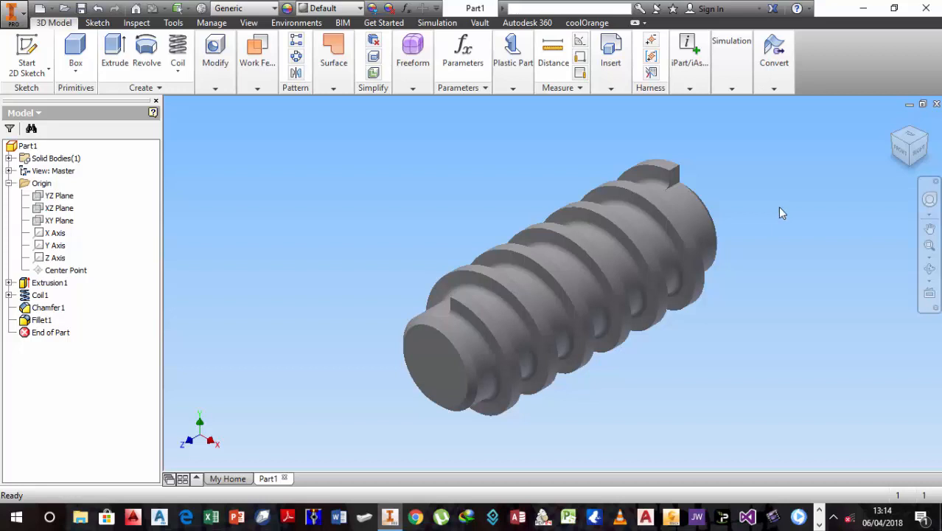
key(ctrl+s)
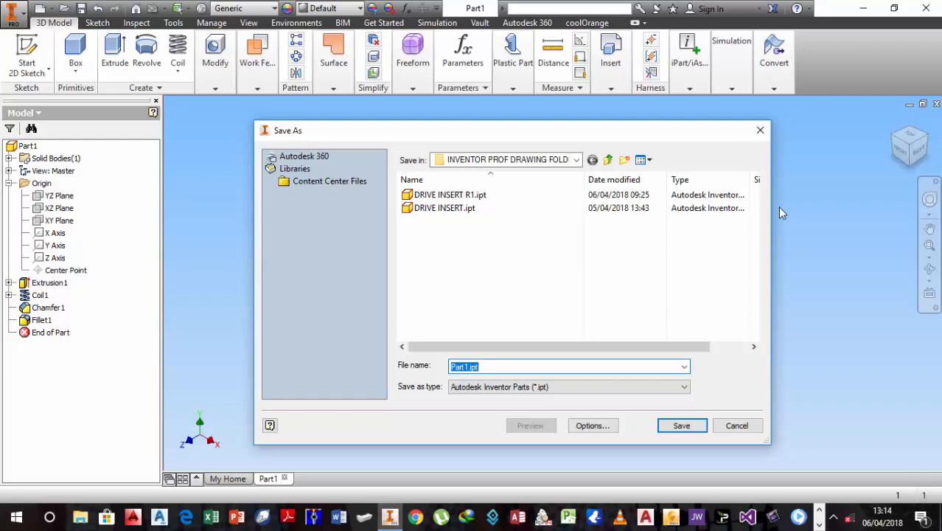
text(DRIVE IN)
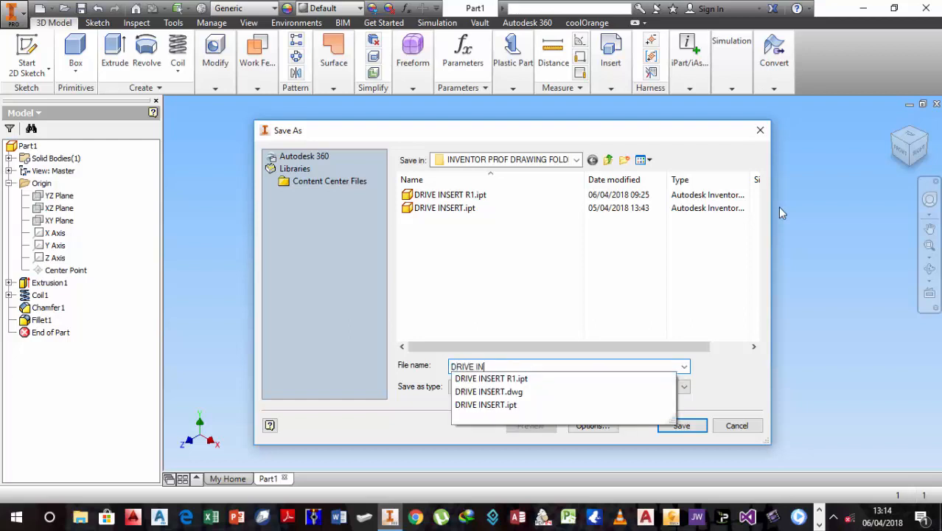
text(SERT INVENTOR 2015)
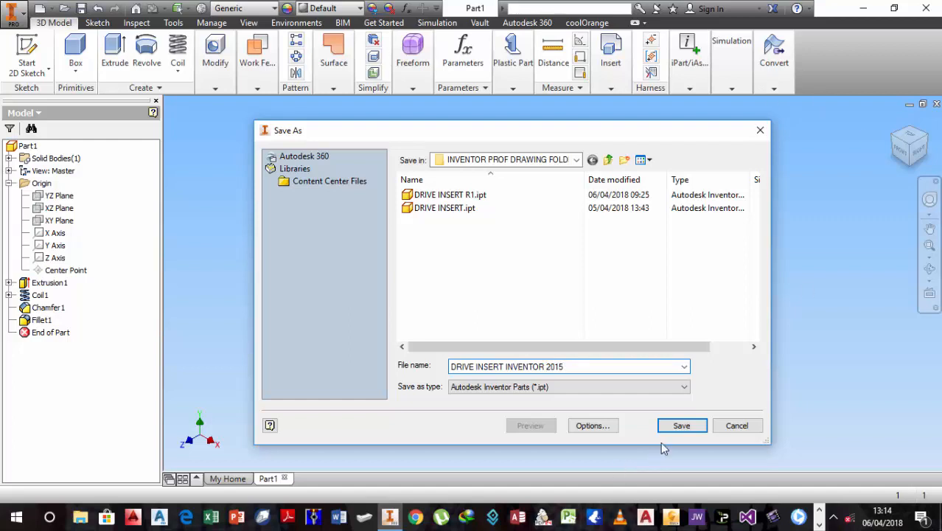
click(679, 426)
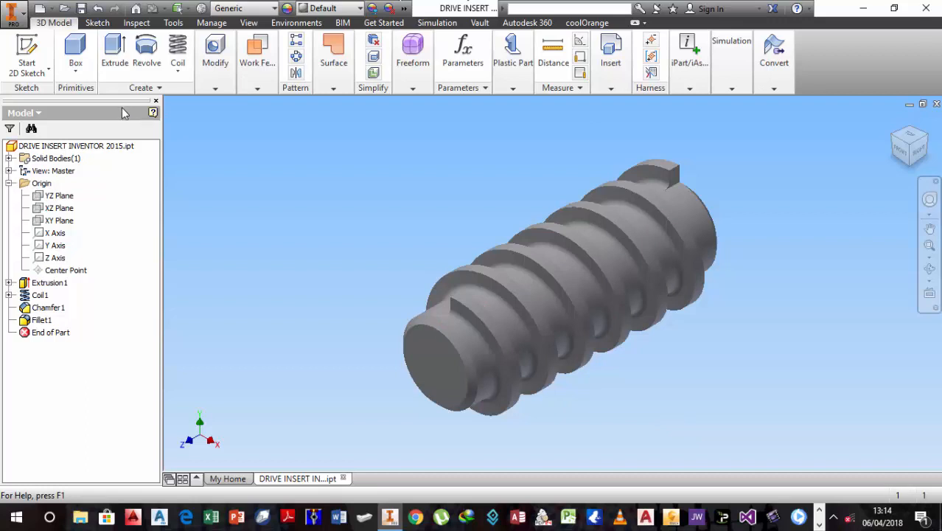
- Create a new drawing file for the finished worm screw
click(26, 16)
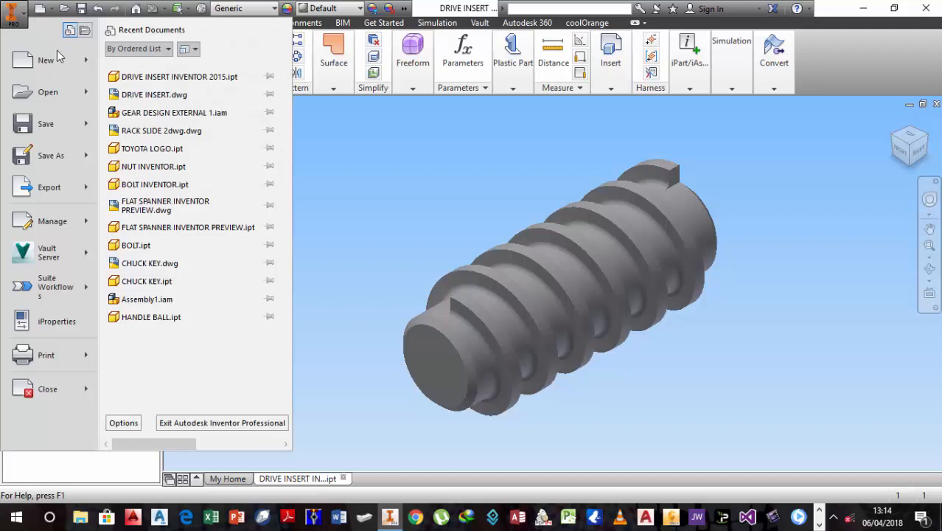
mouse_move(43, 62)
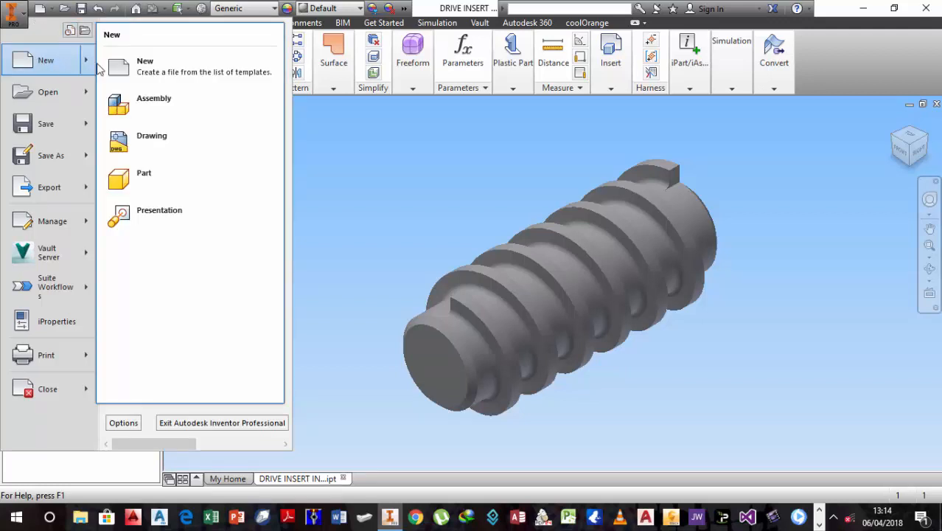
click(150, 140)
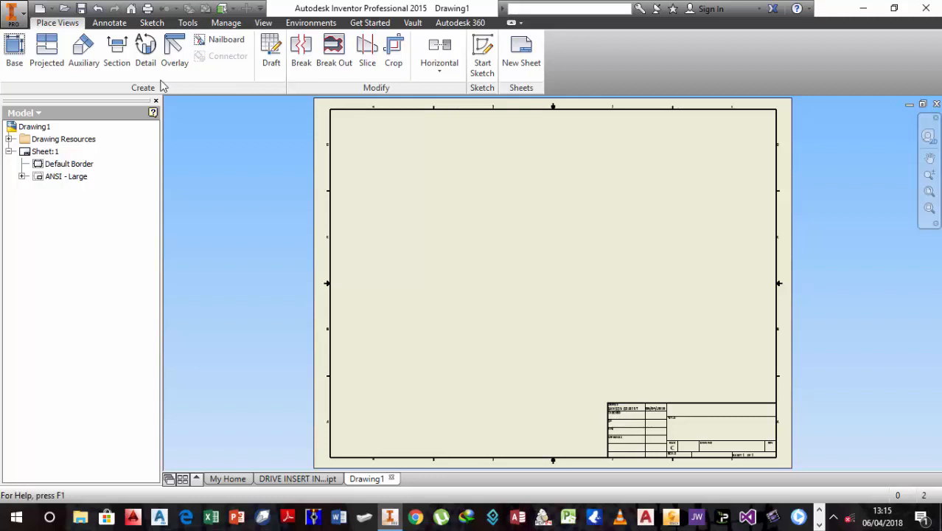
- Place a base view of the worm screw in the Right orientation at a scale of 2:1
click(15, 52)
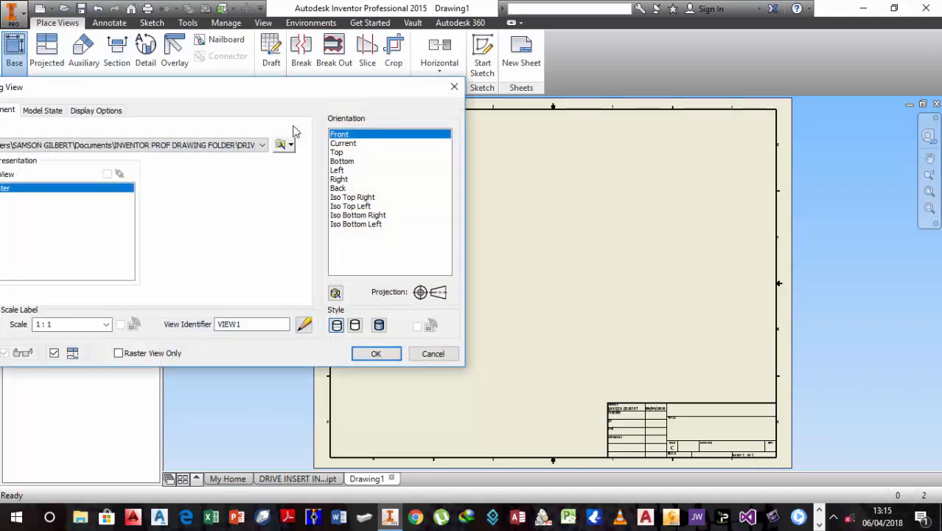
mouse_move(275, 96)
mouse_down()
mouse_move(301, 101)
mouse_move(170, 110)
mouse_up()
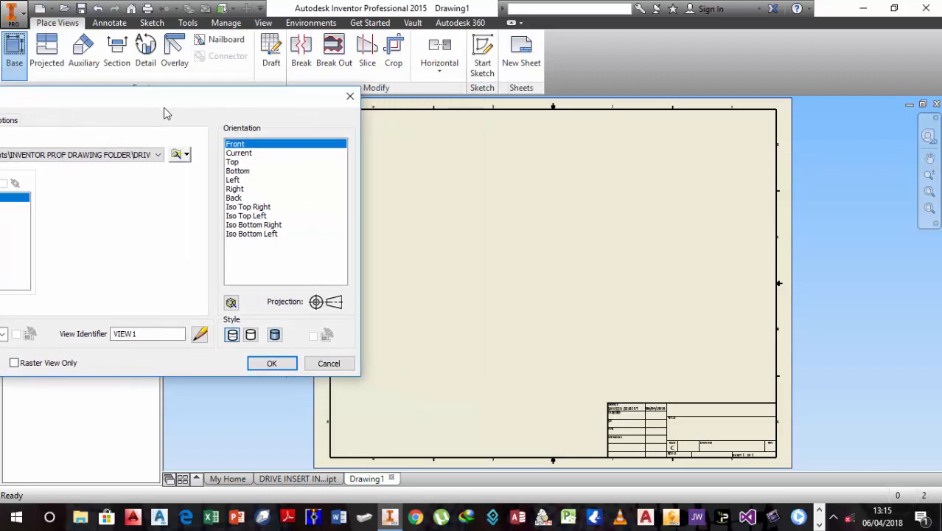
click(234, 189)
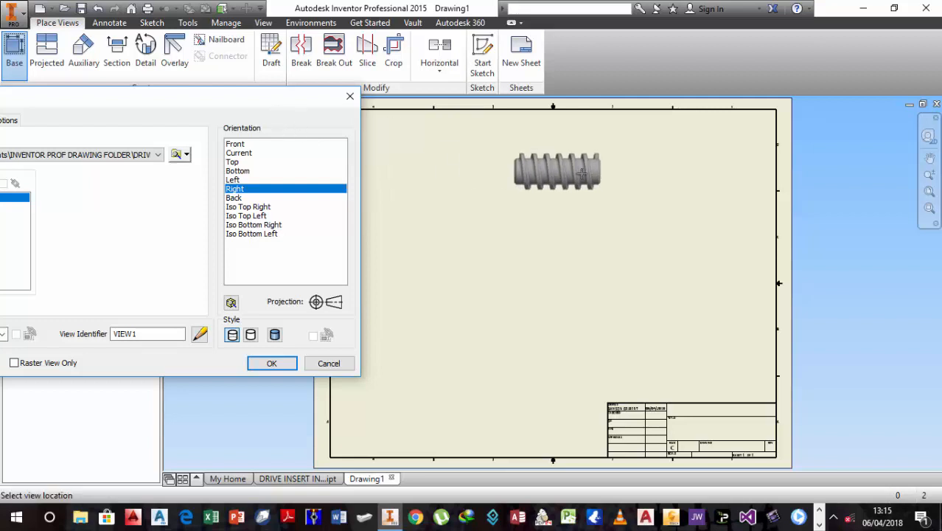
drag(255, 102, 475, 132)
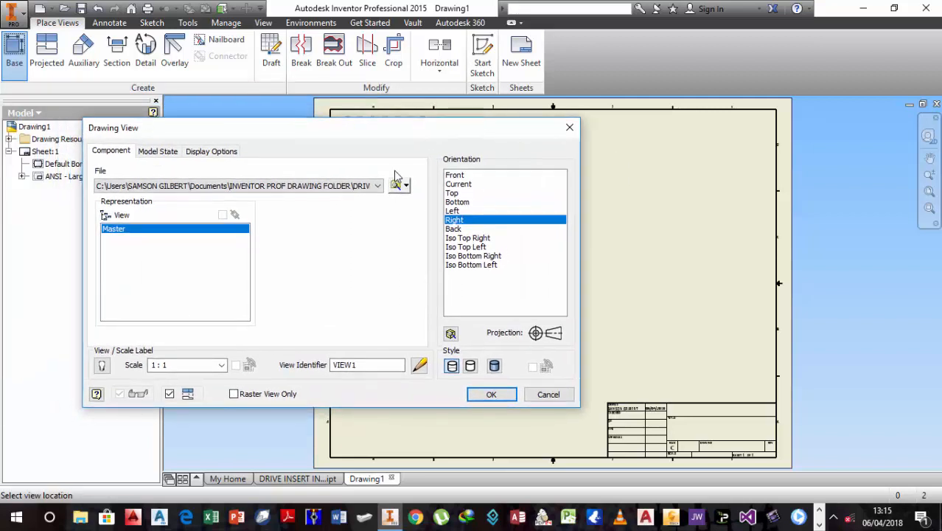
click(155, 366)
click(156, 368)
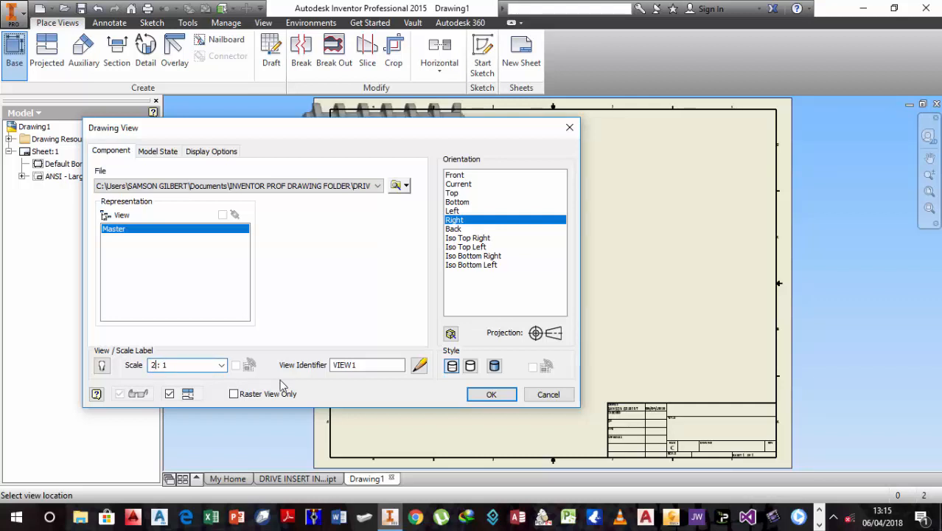
click(492, 395)
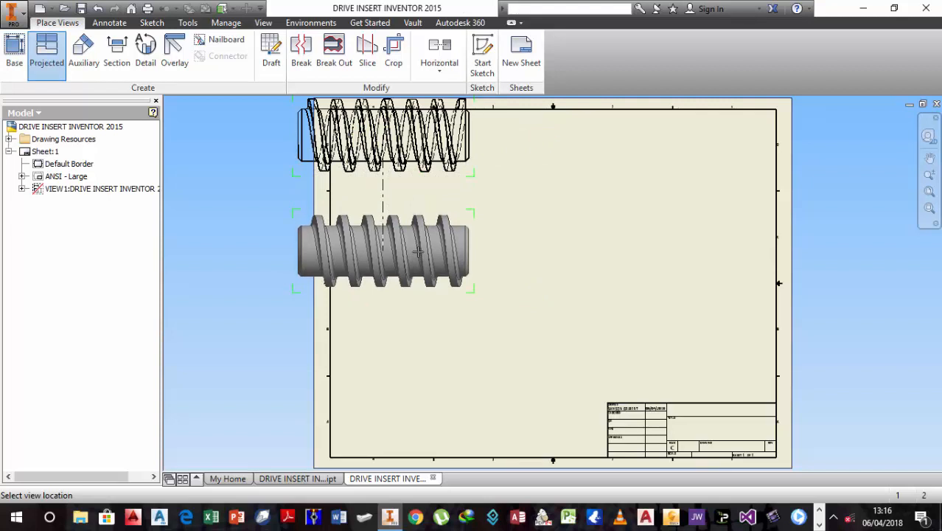
- Project two views from the base view: one directly below it and an end view to its right
click(417, 251)
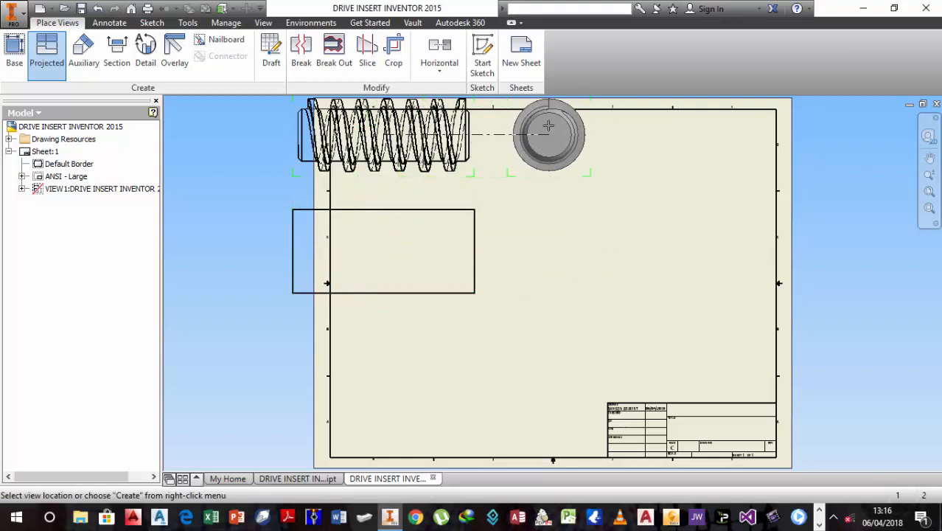
click(548, 127)
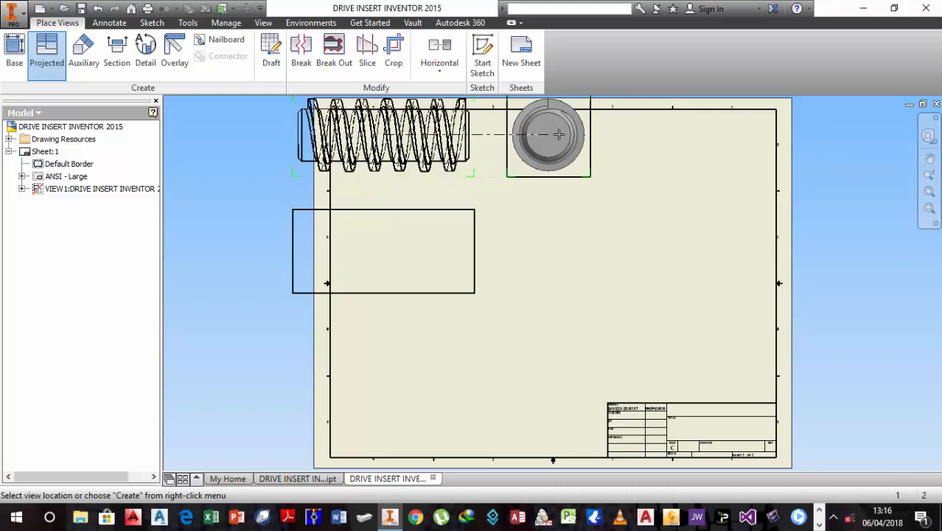
right_click(626, 162)
click(676, 160)
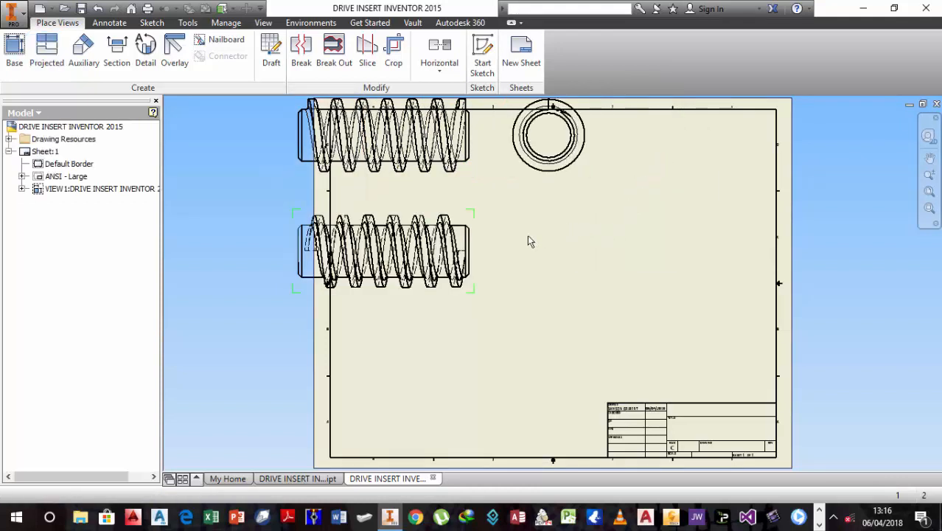
- Move the base view and both projected views inside the sheet border, leaving space between them
click(458, 189)
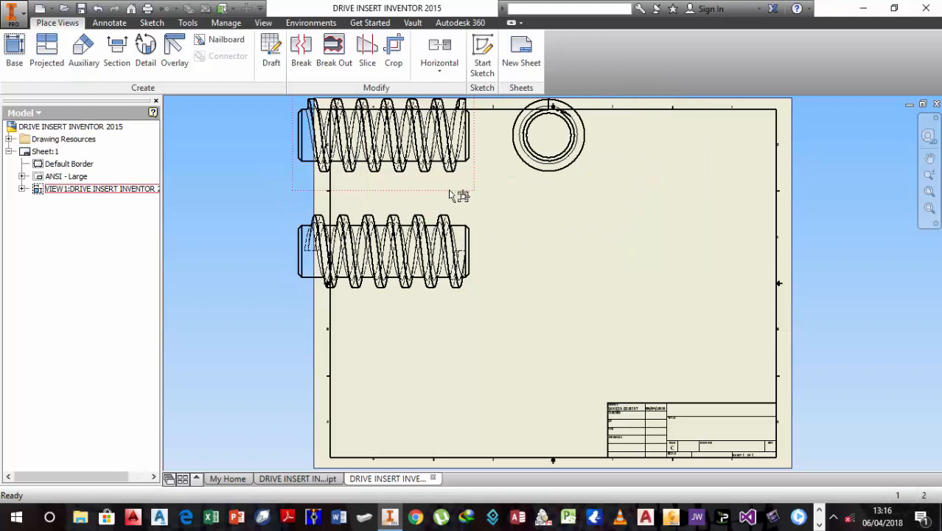
mouse_move(451, 195)
mouse_down()
mouse_move(467, 209)
mouse_move(479, 204)
mouse_move(475, 273)
mouse_up()
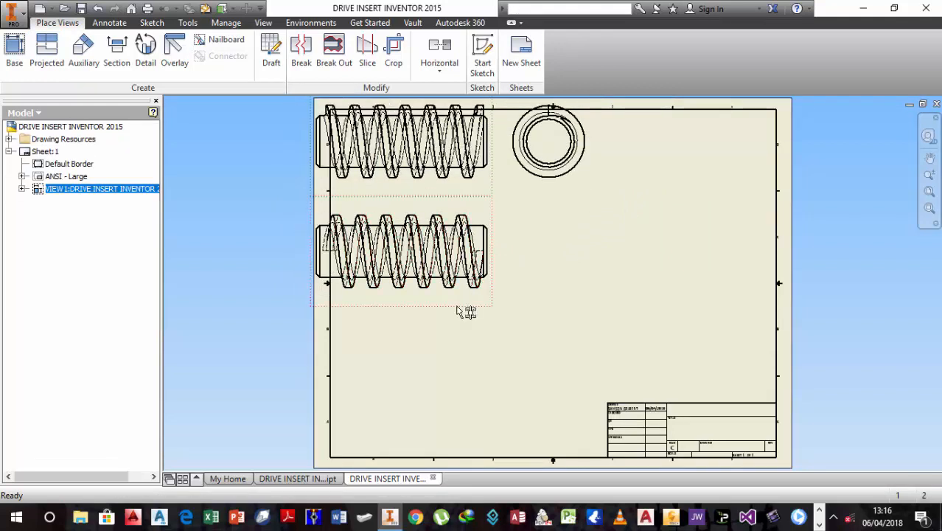
mouse_move(464, 323)
mouse_down()
mouse_move(490, 375)
mouse_move(508, 357)
mouse_up()
mouse_move(465, 189)
mouse_down()
mouse_move(476, 202)
mouse_move(461, 254)
mouse_move(663, 264)
mouse_move(603, 257)
mouse_up()
click(577, 251)
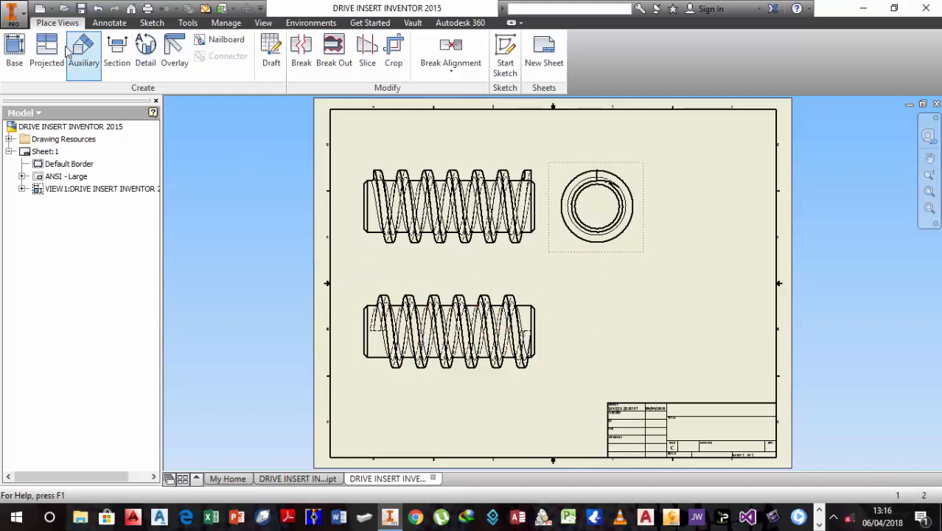
click(116, 59)
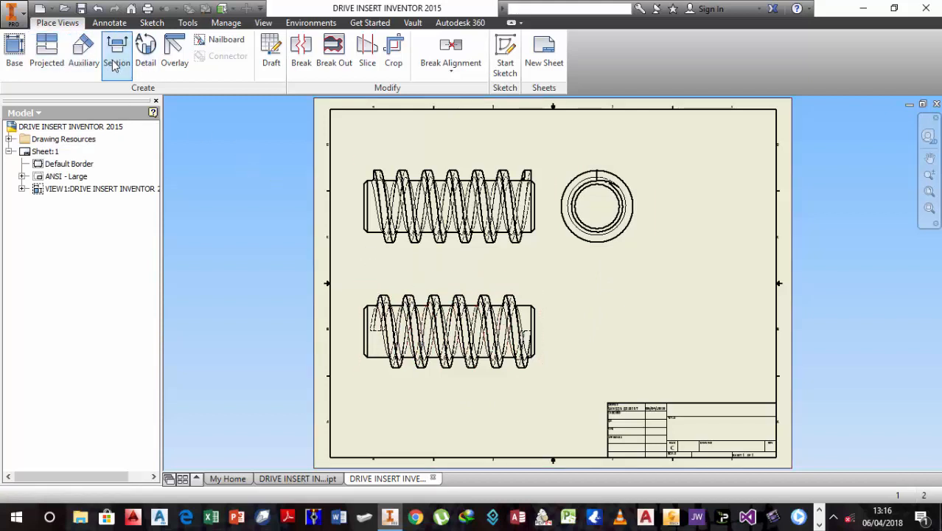
click(115, 66)
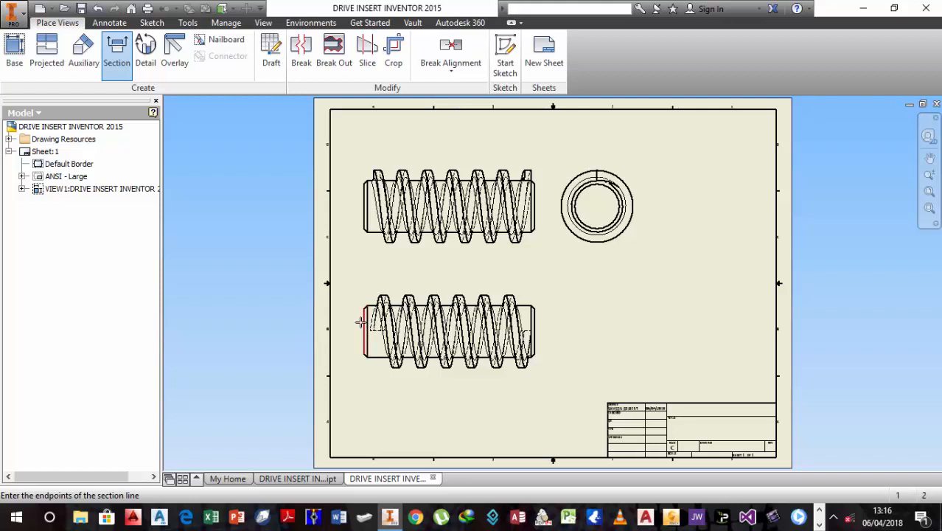
key(Escape)
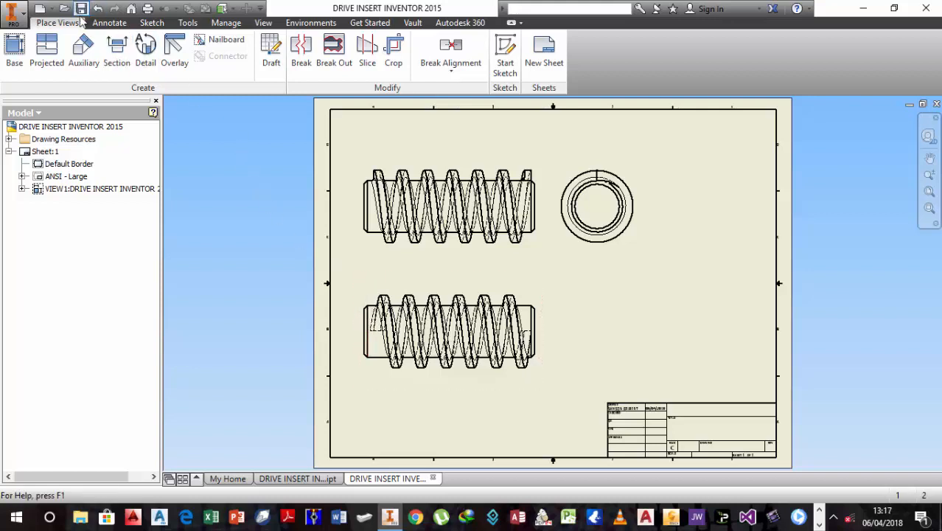
- Create full-depth section view A at 2:1 along the horizontal centreline of the lower projected view and place it below that view
click(116, 50)
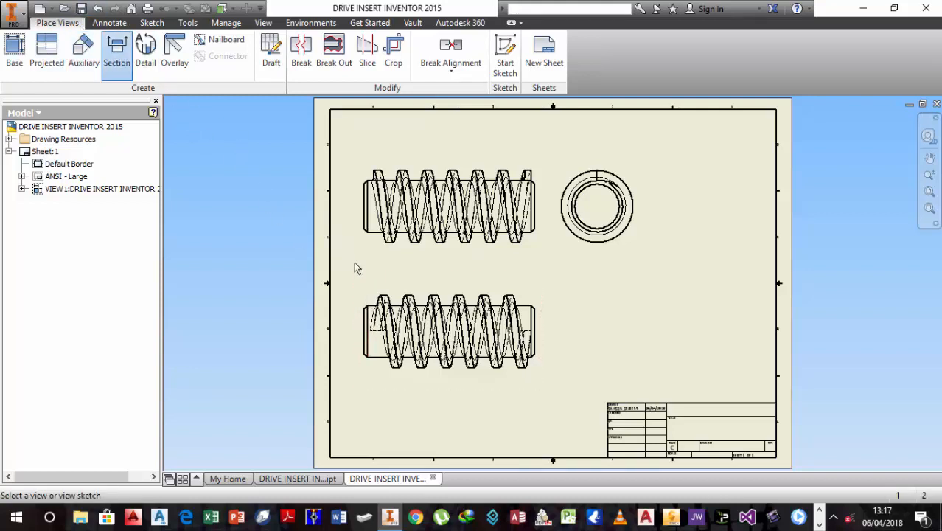
click(371, 284)
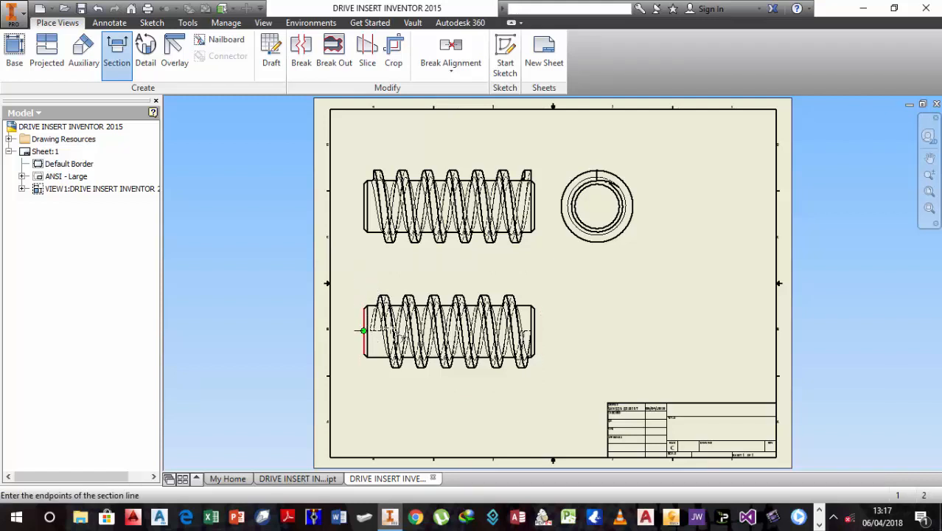
click(354, 329)
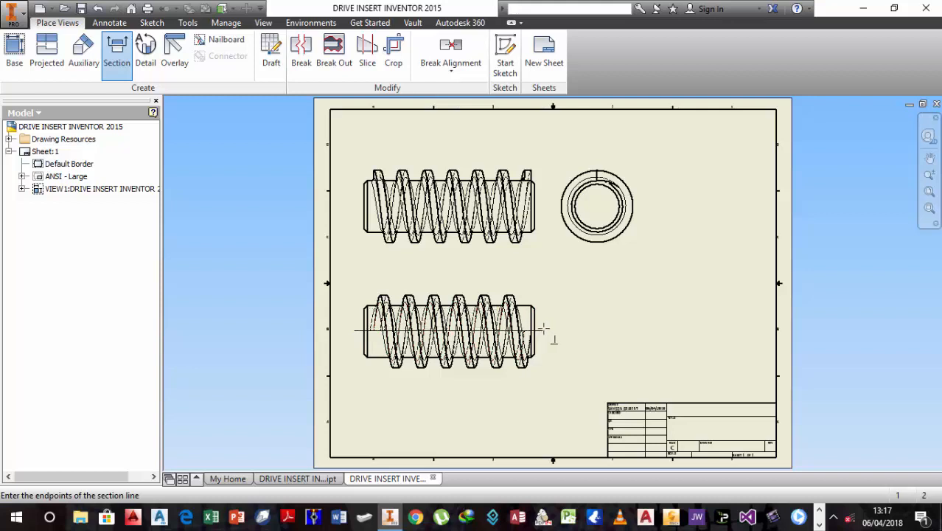
click(543, 330)
right_click(544, 404)
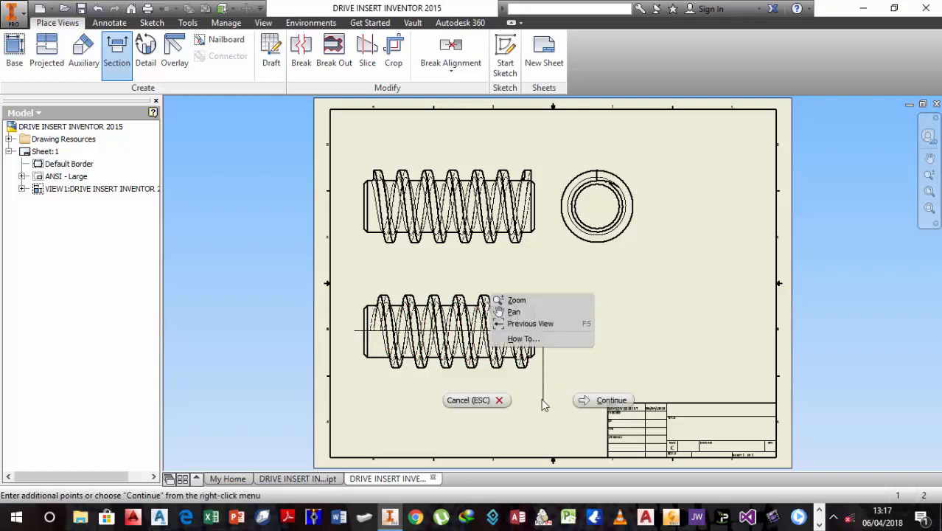
click(580, 399)
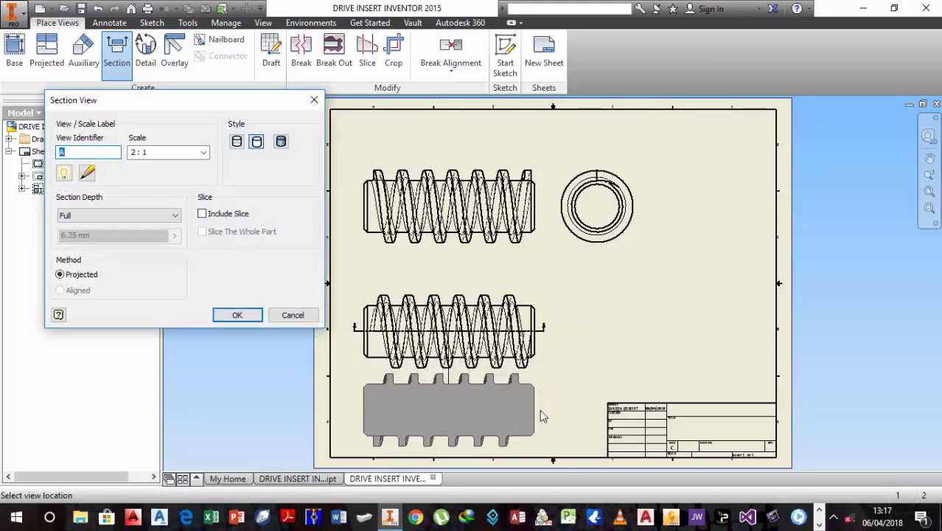
click(539, 412)
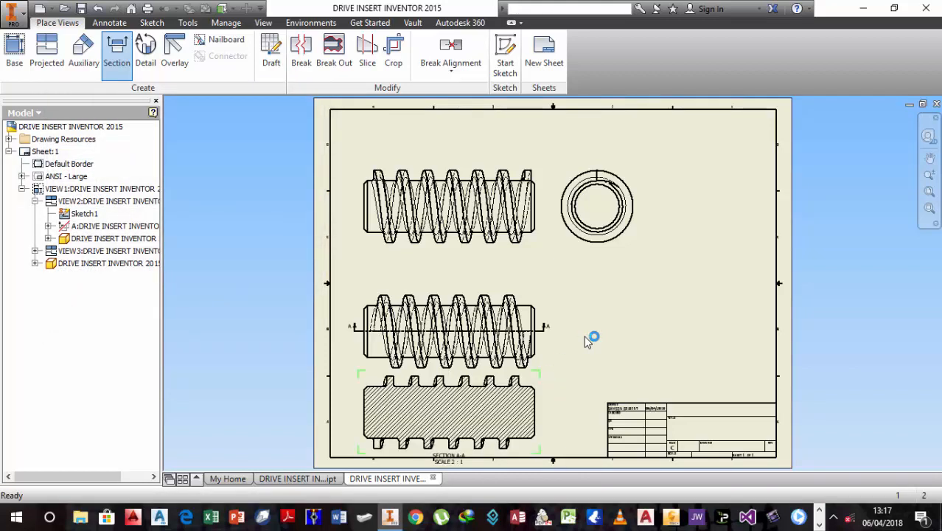
- Move the lower projected view up toward the base view and shift section view A-A slightly up from the border
click(472, 312)
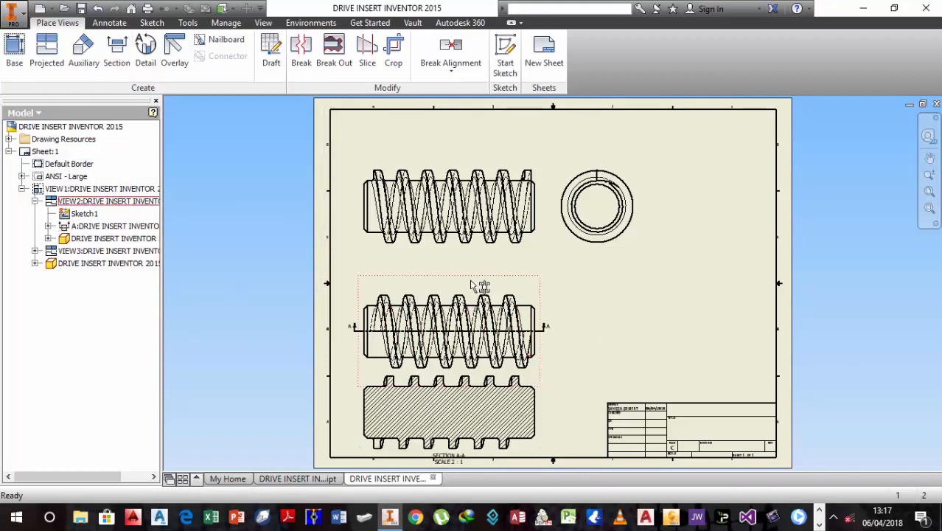
drag(469, 280, 472, 258)
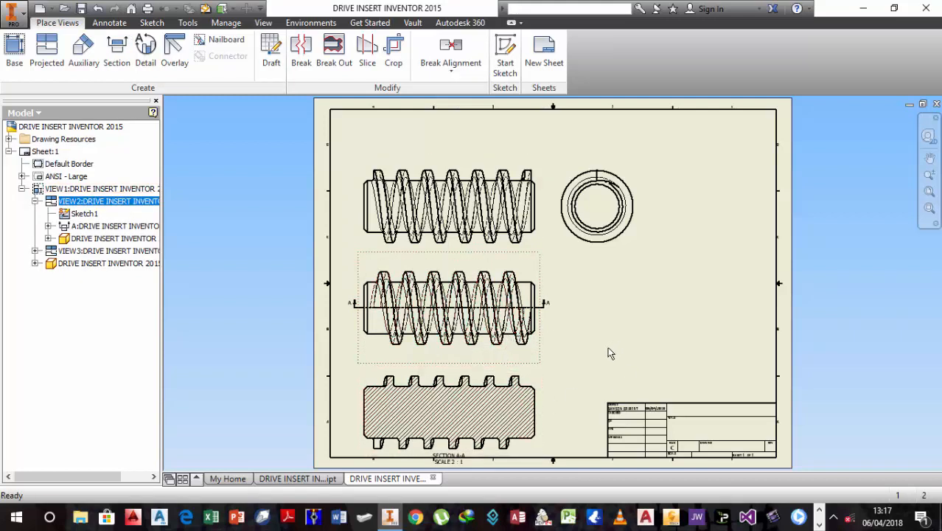
click(487, 377)
drag(480, 371, 478, 362)
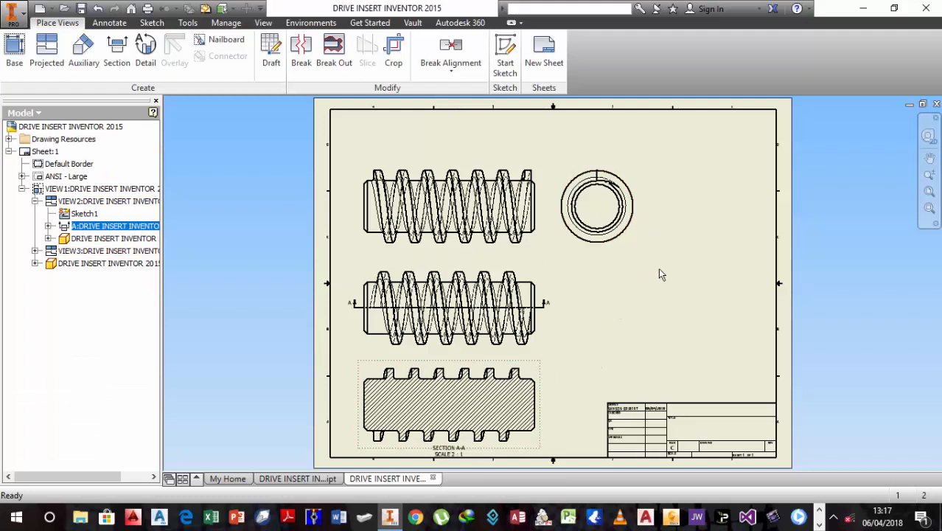
- Place an Iso Top Right base view at a scale of 3:1 in the open area above the title block, without further projected views
click(28, 63)
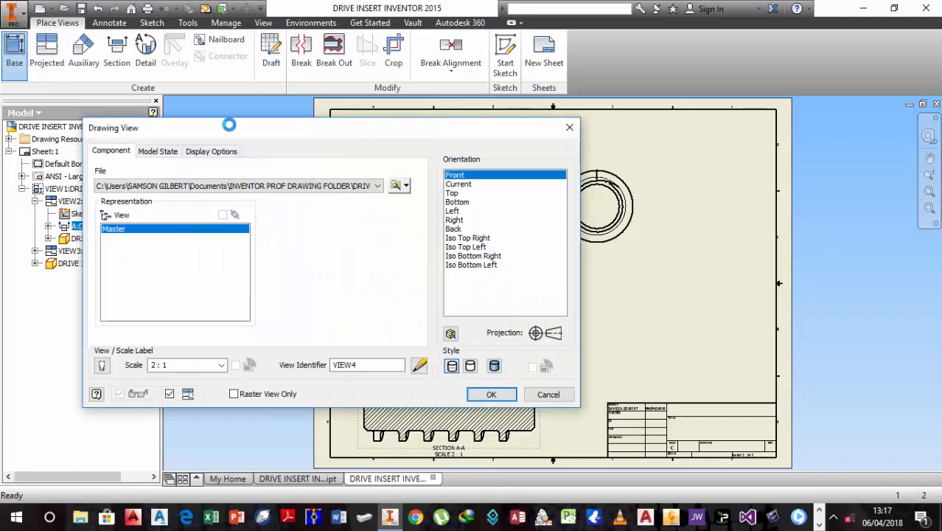
click(465, 238)
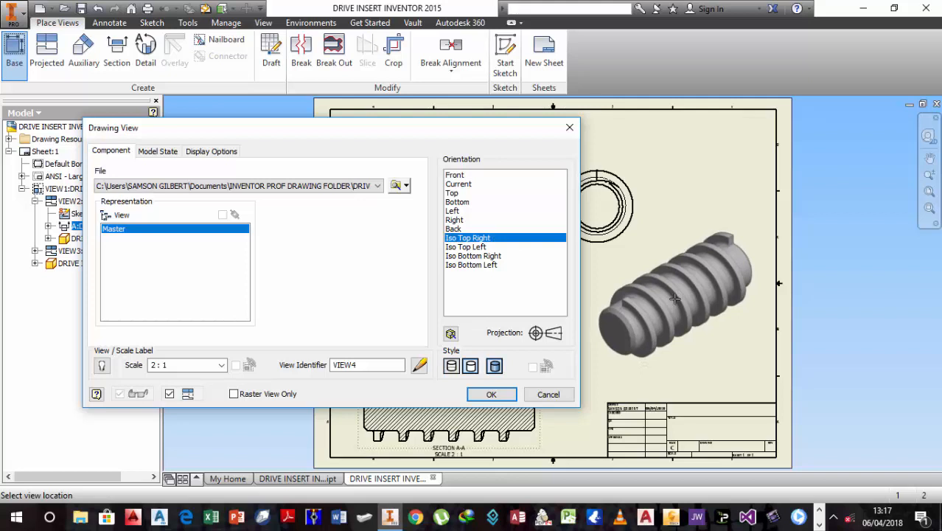
click(156, 365)
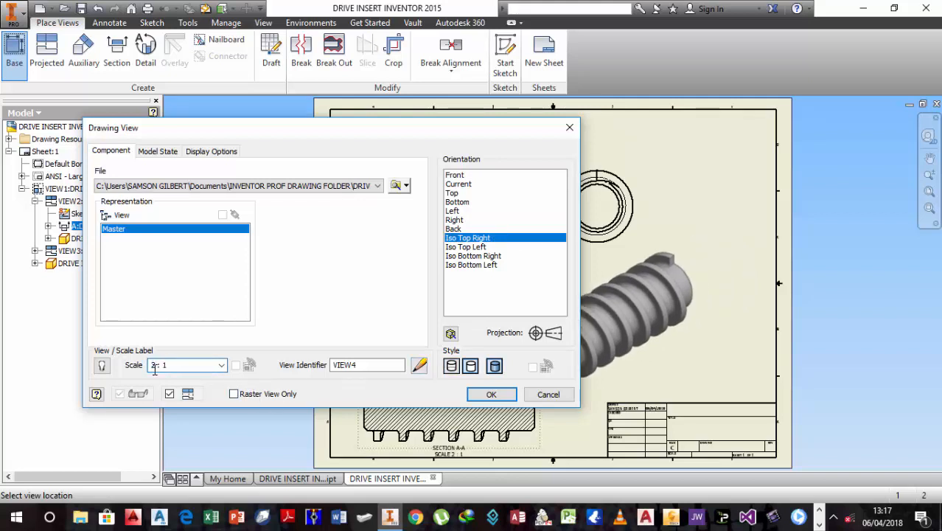
text(3)
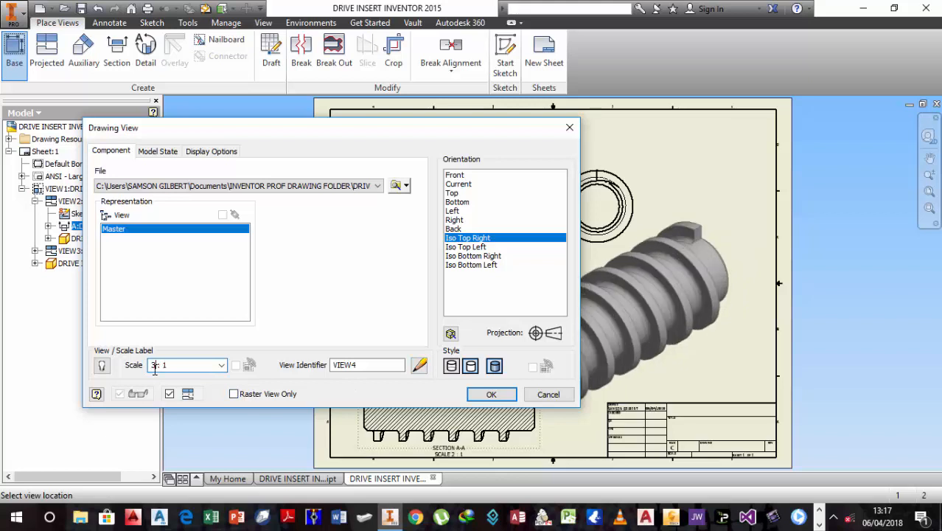
click(496, 367)
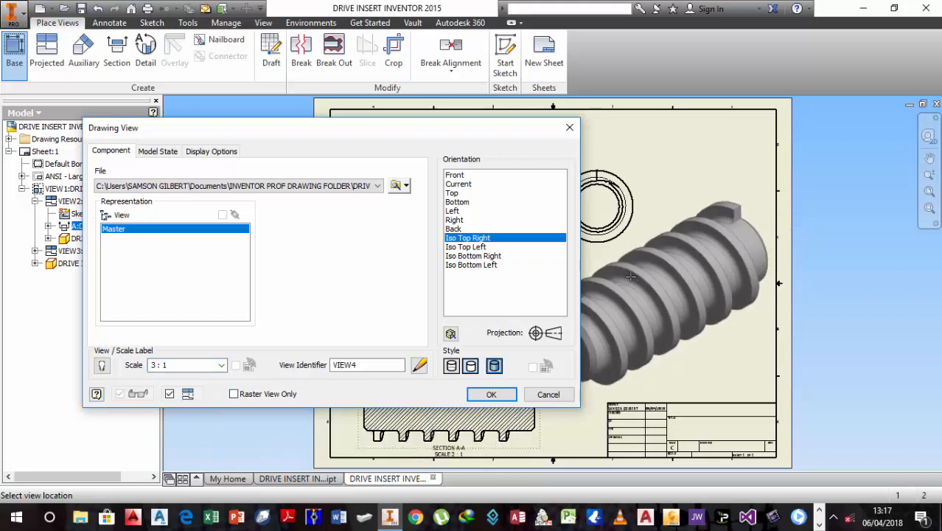
drag(485, 138, 326, 129)
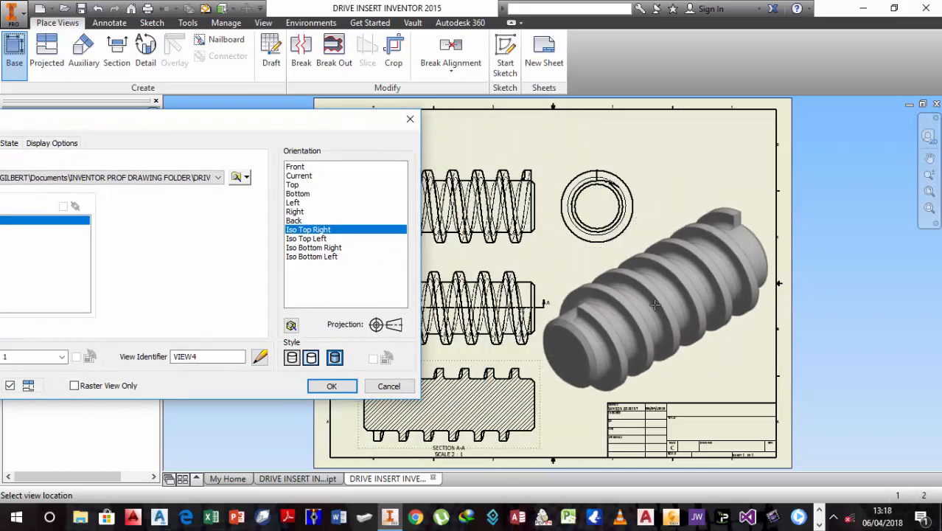
click(655, 304)
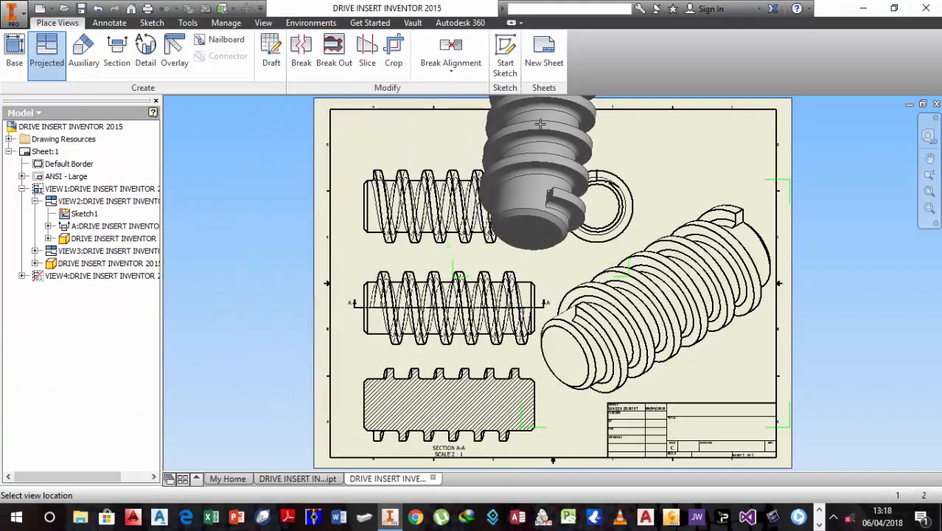
right_click(542, 140)
click(584, 123)
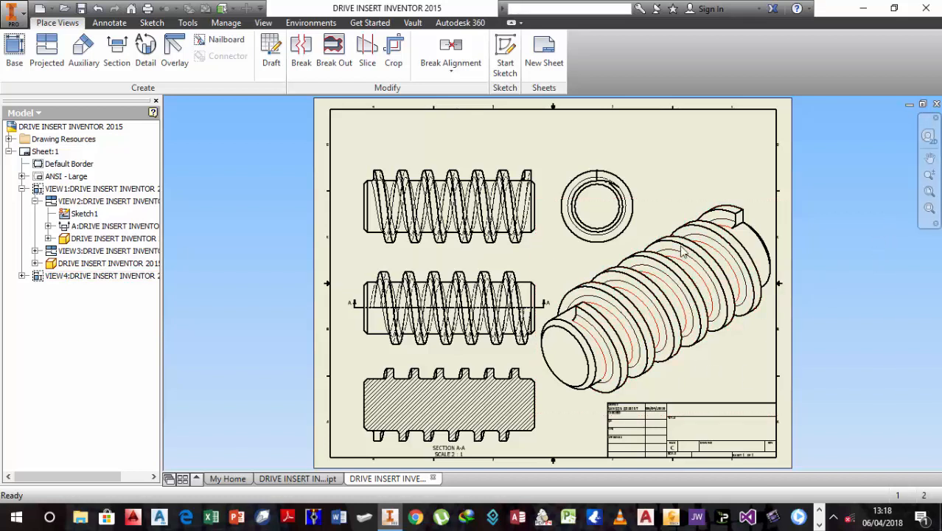
- Set the isometric view's display style to shaded
double_click(671, 221)
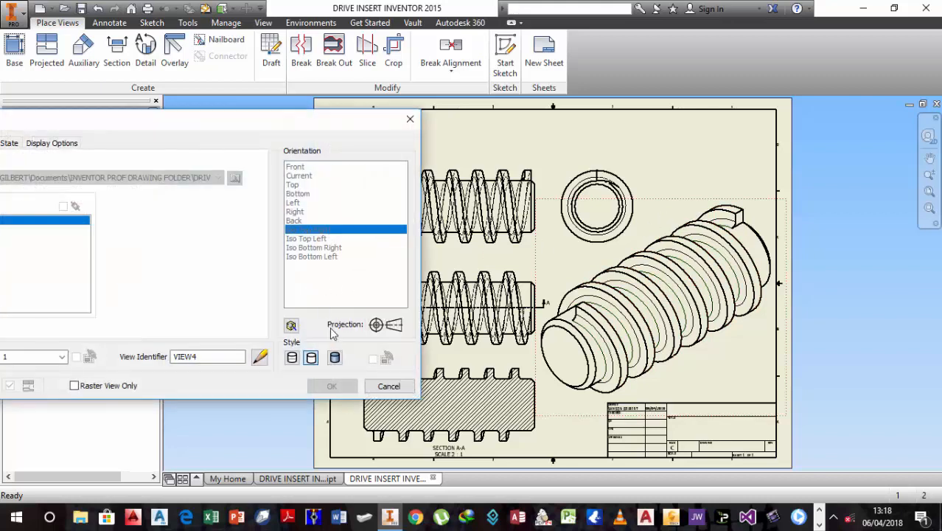
click(336, 358)
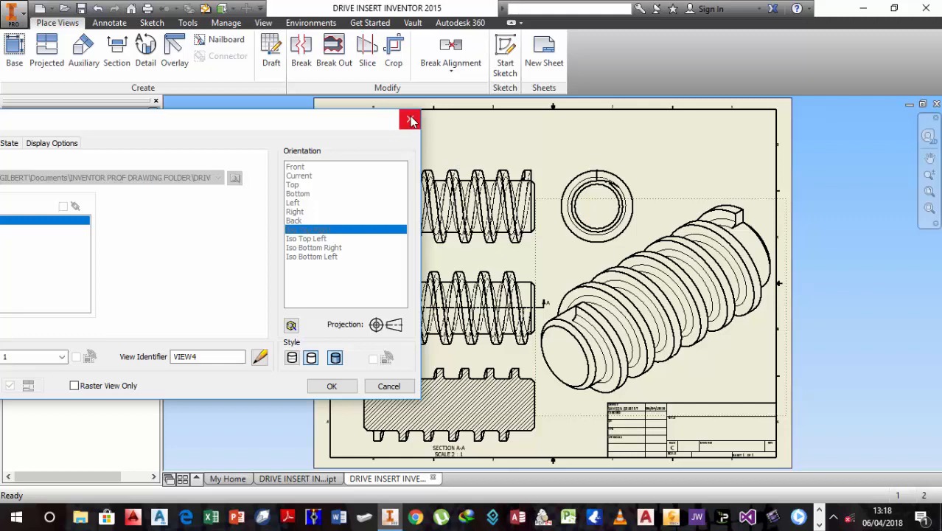
click(332, 387)
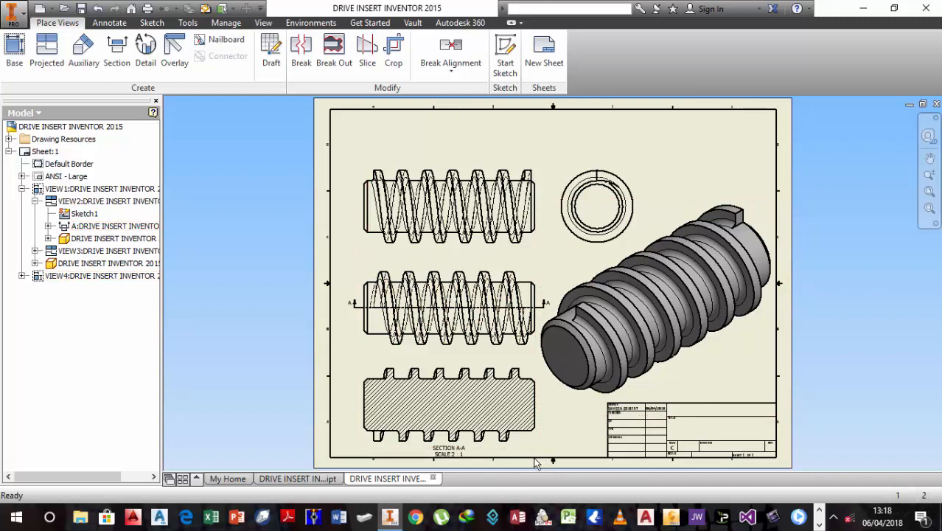
- Dimension the height of section A-A's left end face and the full body height, stacking both dimensions beside the left end
scroll(488, 410, down, 3)
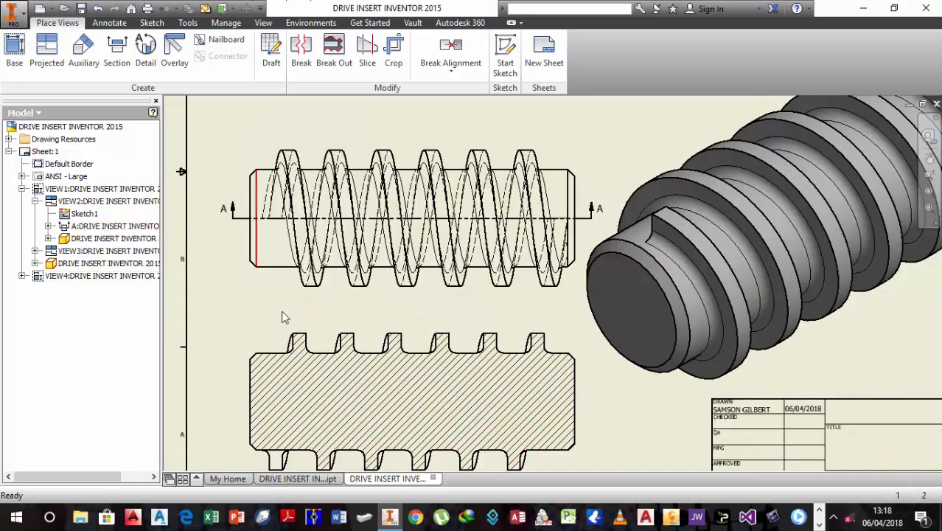
middle_drag(339, 320, 379, 231)
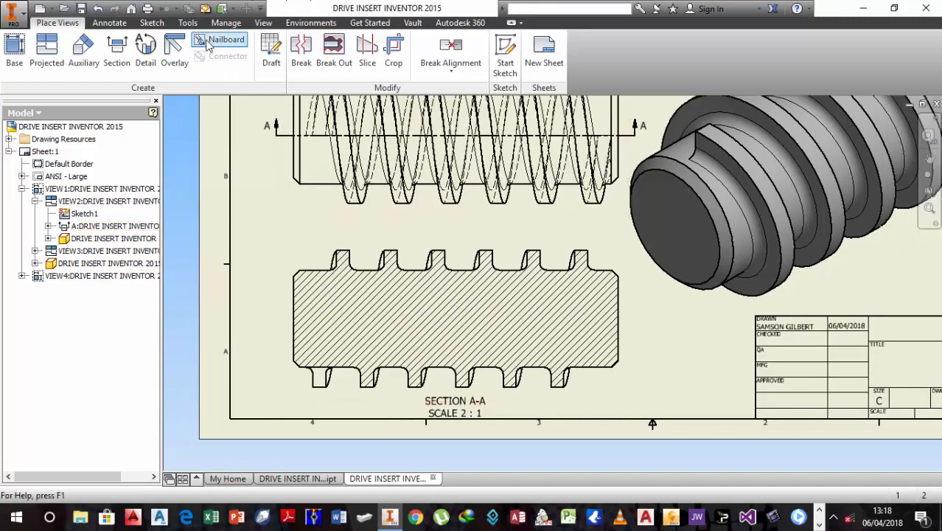
click(103, 23)
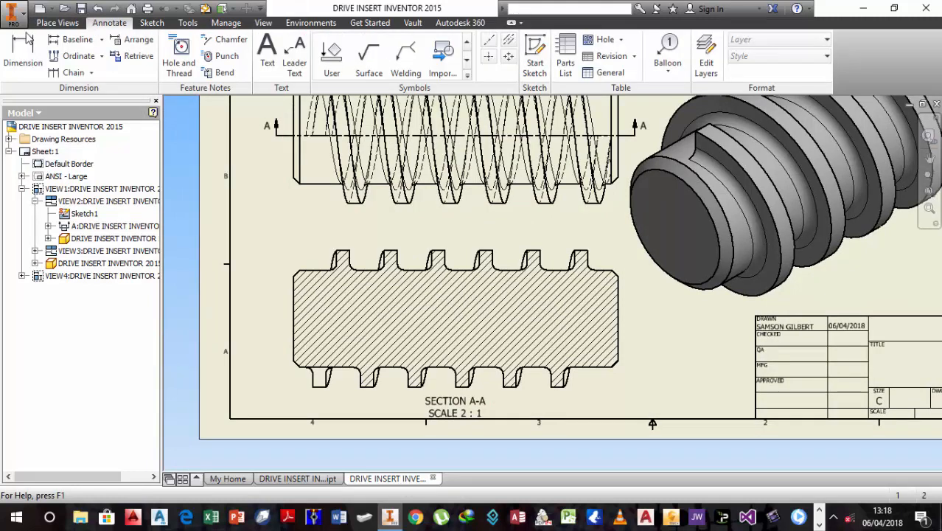
click(27, 46)
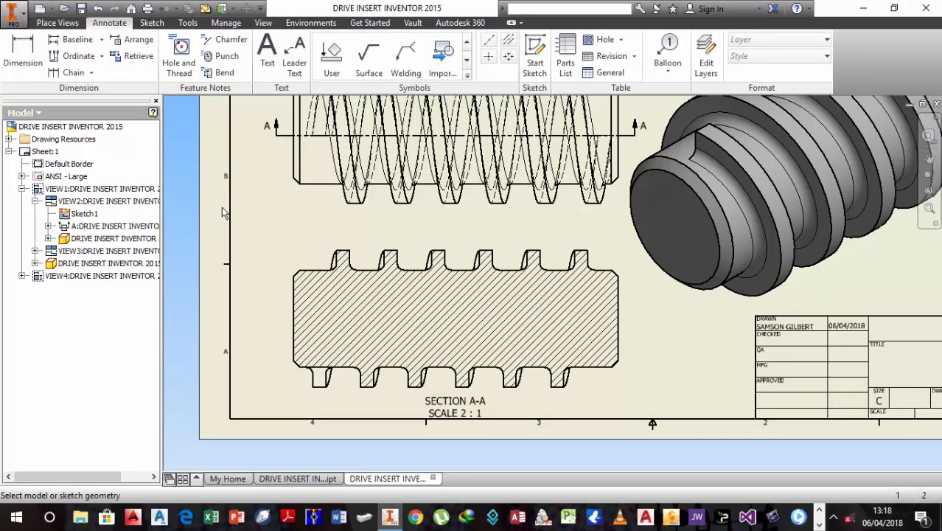
click(291, 276)
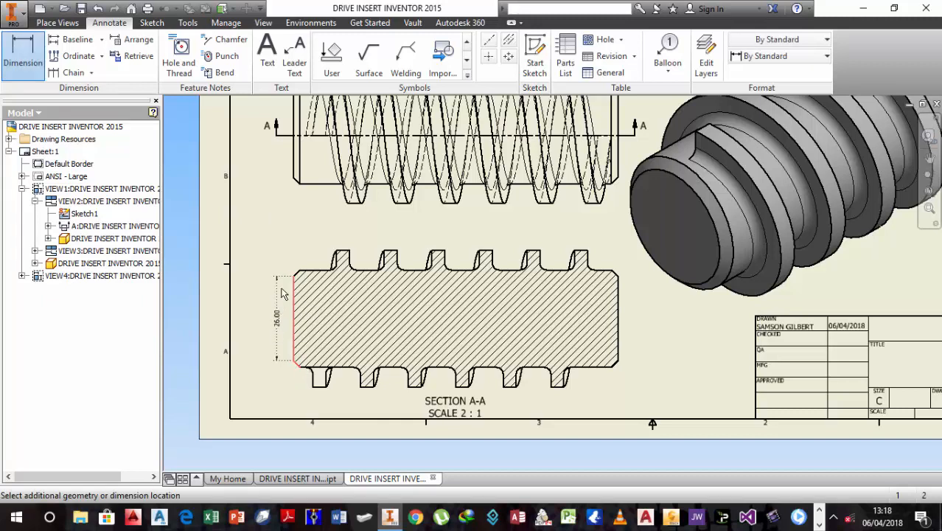
click(300, 273)
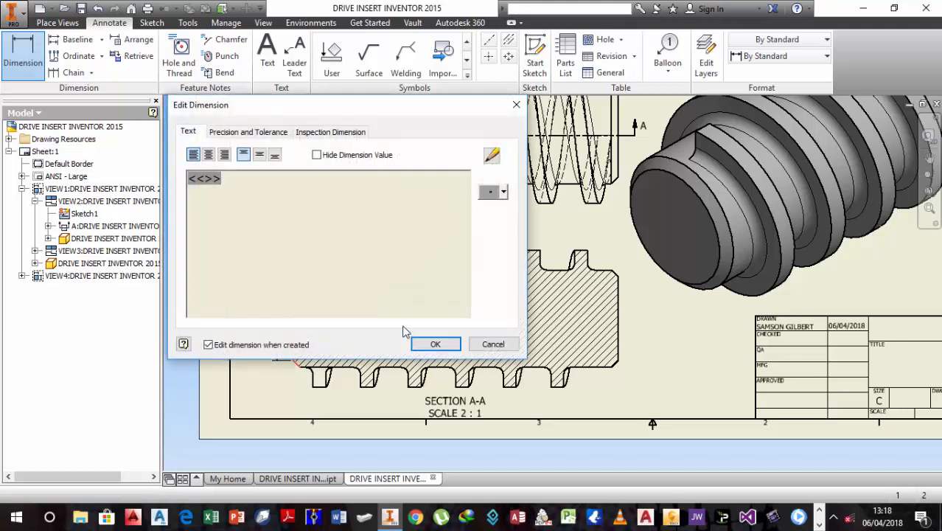
click(432, 344)
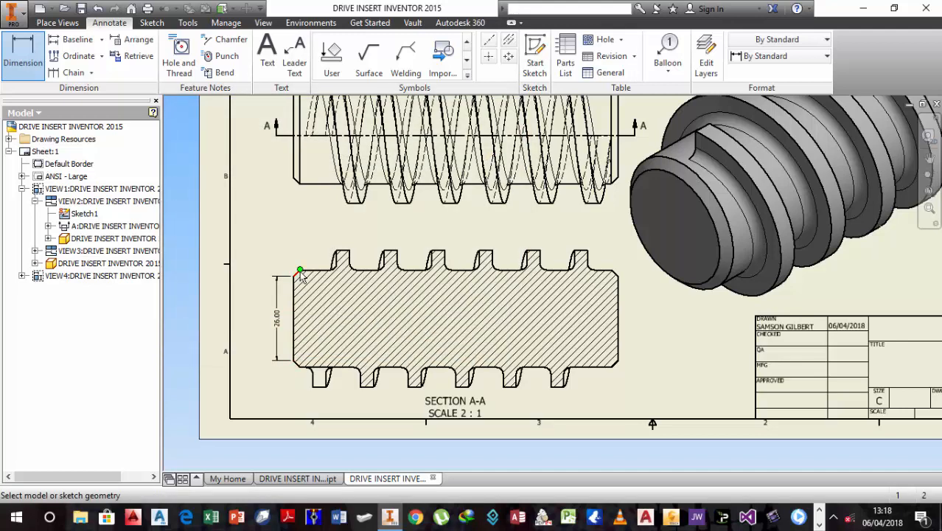
click(300, 271)
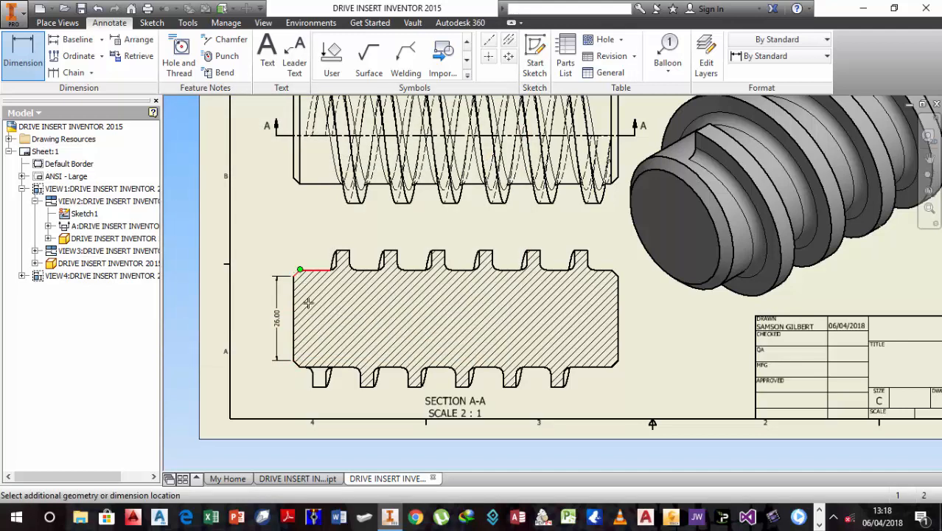
click(259, 367)
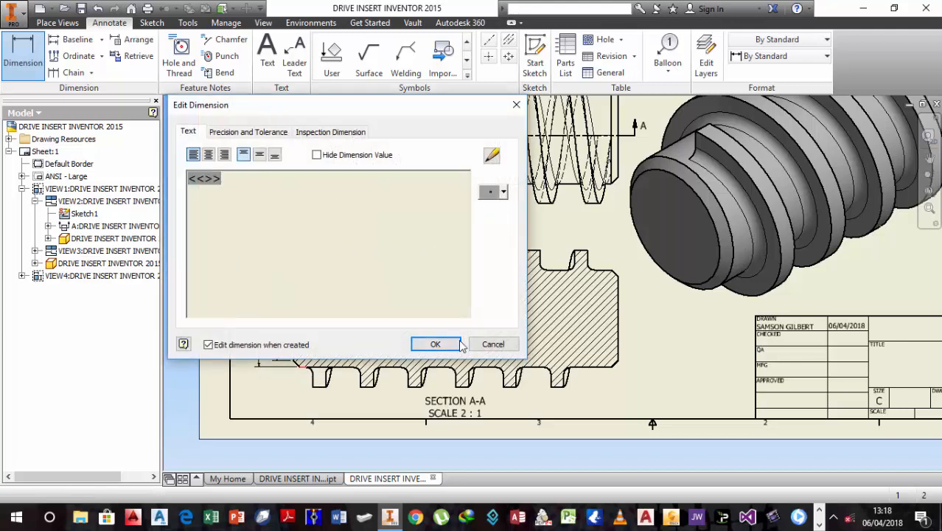
click(435, 345)
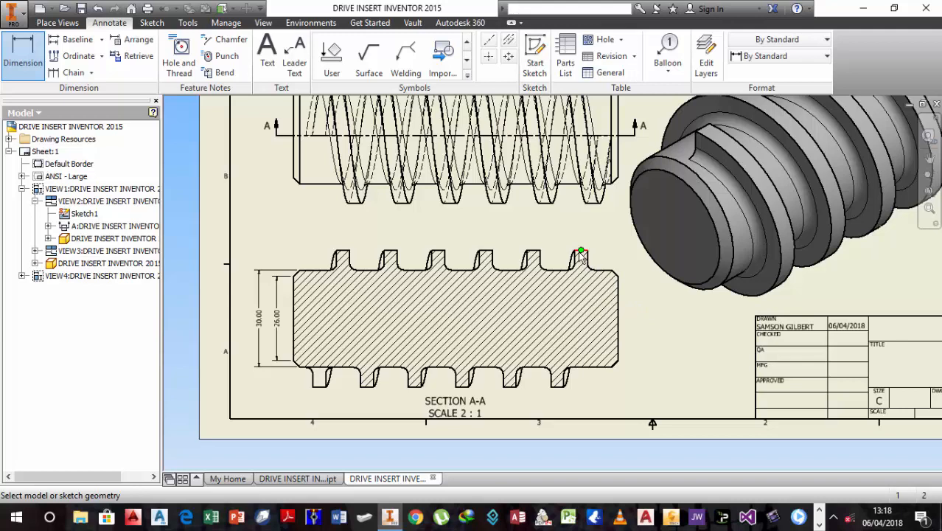
- Dimension the crest width of the rightmost upper thread tooth and the distance from the left end to the first lower tooth in section A-A
click(580, 251)
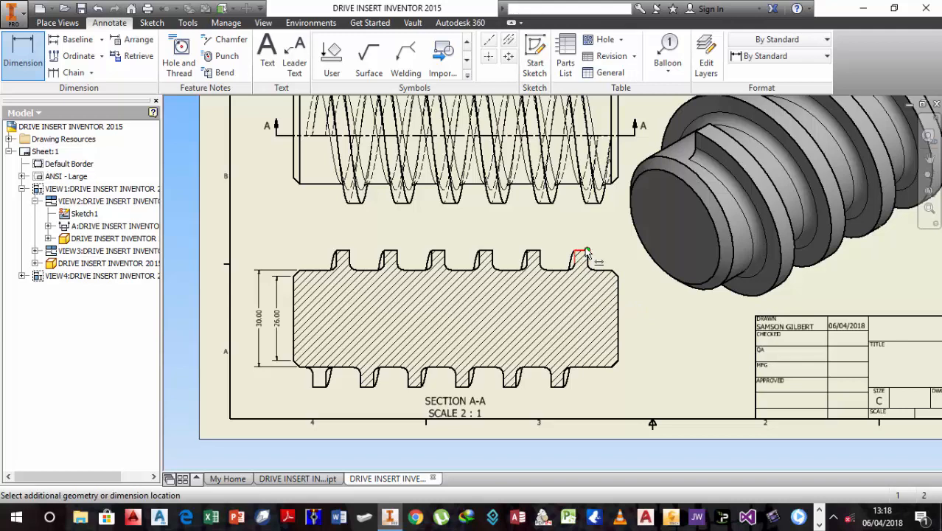
click(587, 252)
click(582, 238)
click(435, 345)
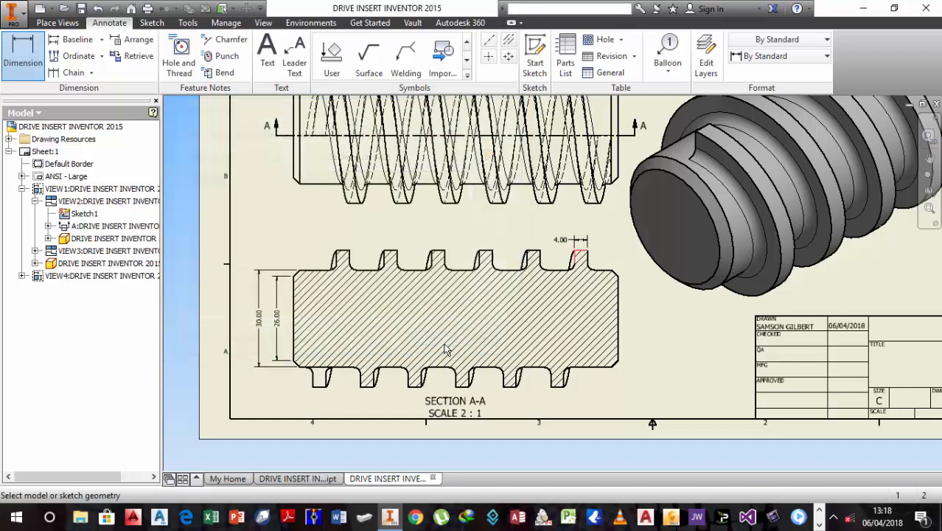
click(304, 370)
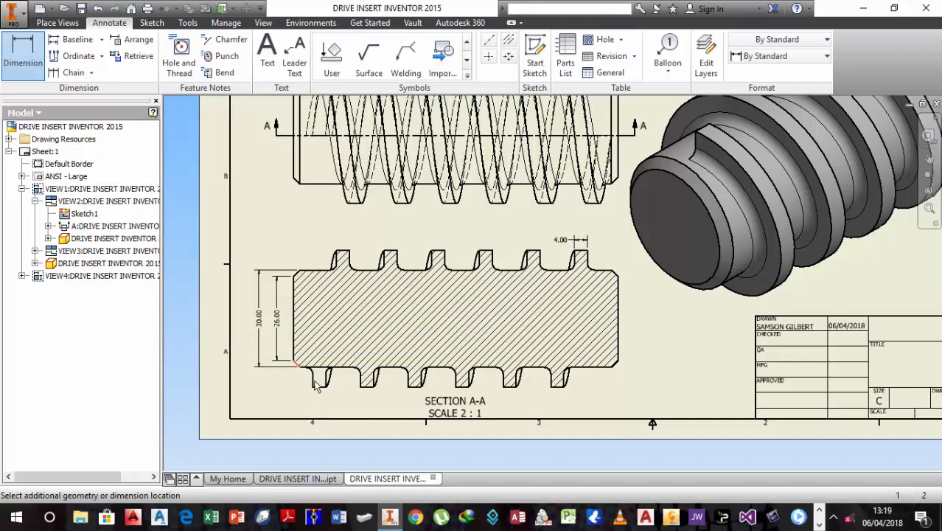
click(314, 382)
click(297, 390)
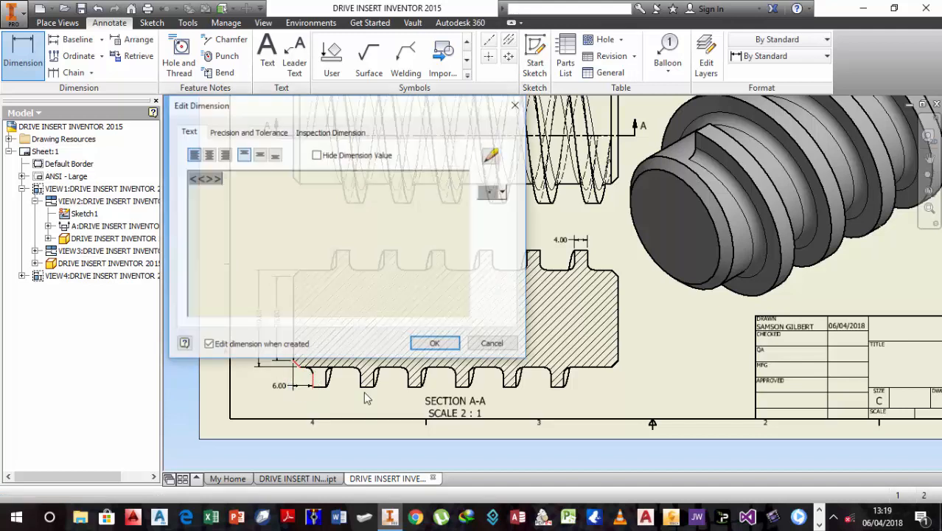
click(431, 344)
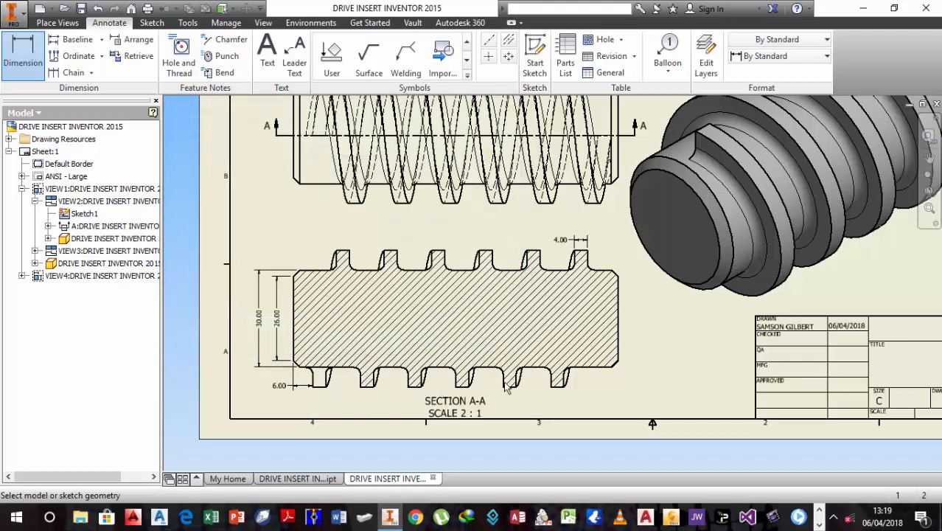
- Dimension the overall length of section A-A above the teeth and the pitch between the right crest corners of its second and third upper teeth
click(297, 318)
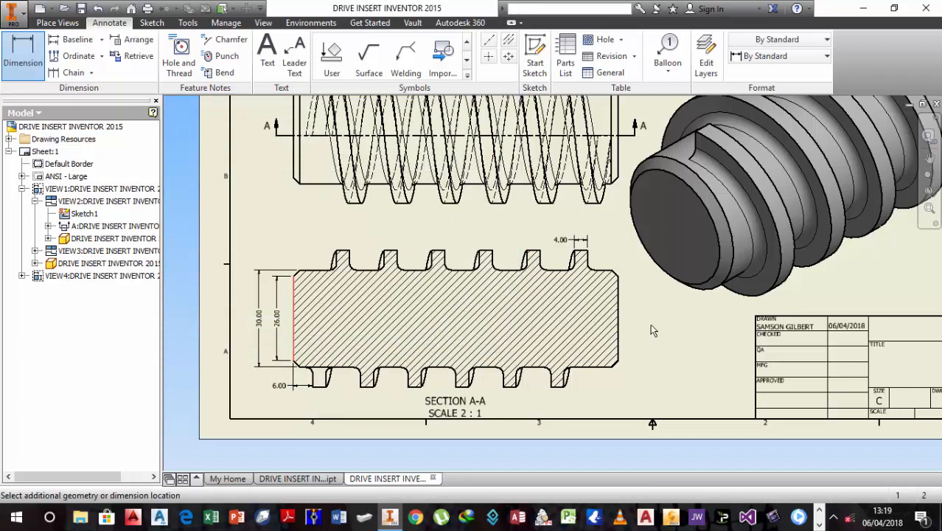
click(618, 302)
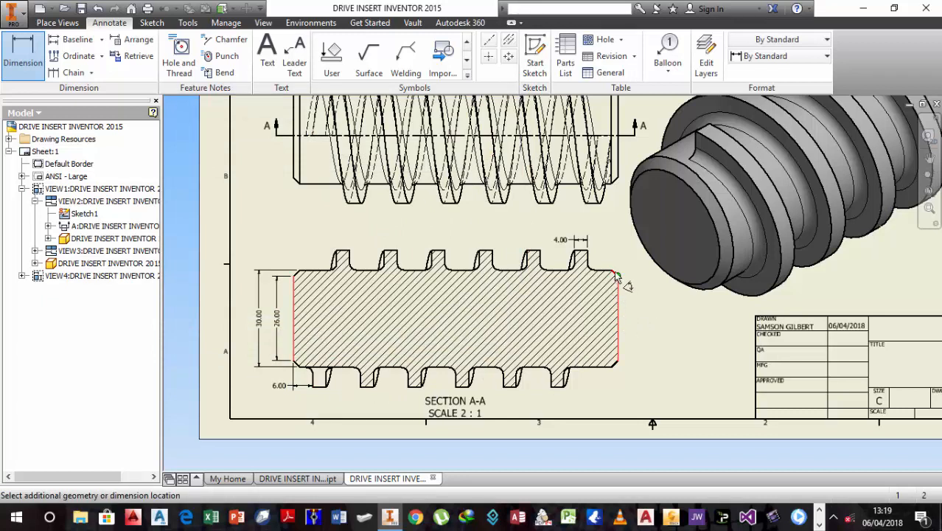
click(603, 233)
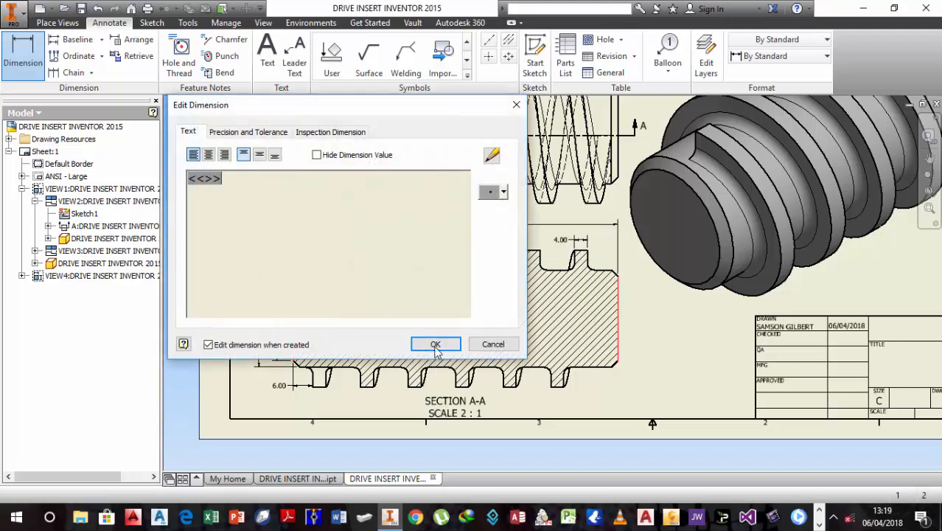
click(435, 344)
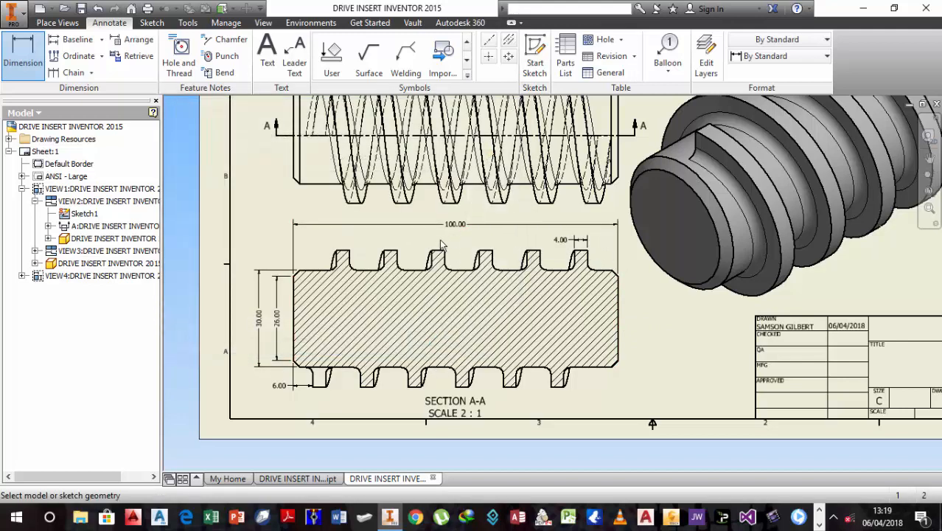
click(398, 252)
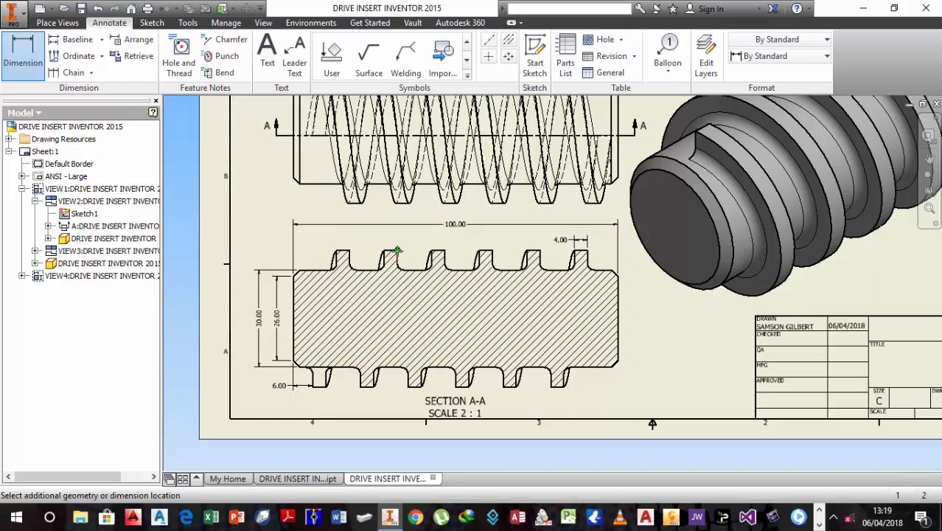
click(446, 252)
click(440, 250)
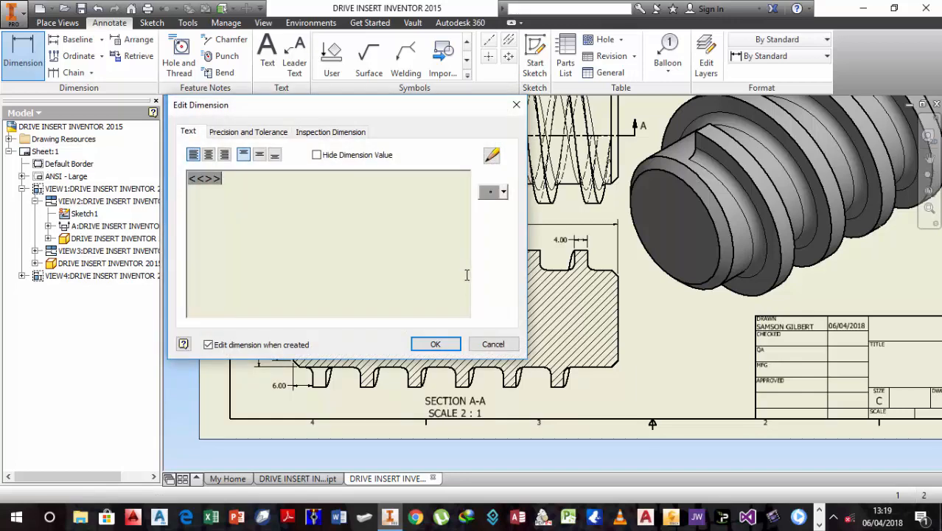
click(432, 341)
- Examine the dimensions on section A-A, the shaded isometric view and the layout of the whole drawing sheet
scroll(513, 260, up, 3)
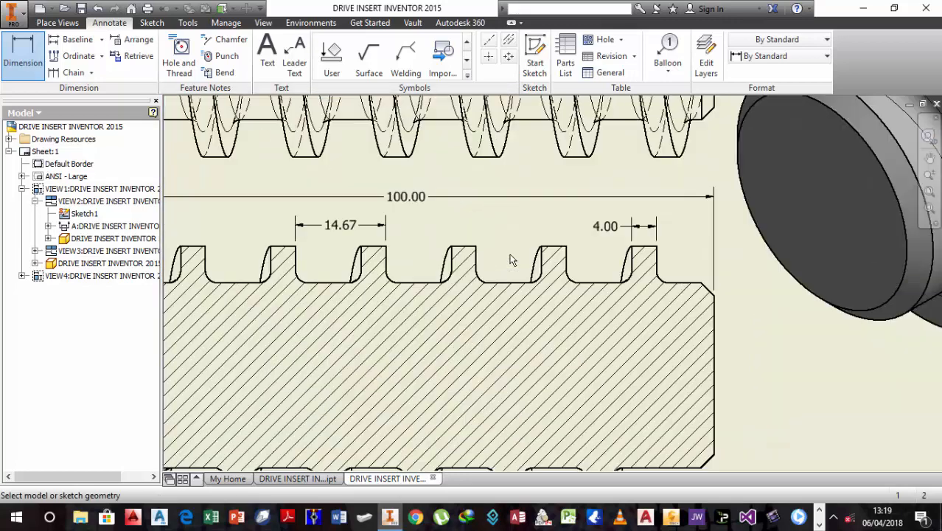
scroll(516, 258, down, 3)
middle_drag(447, 289, 494, 275)
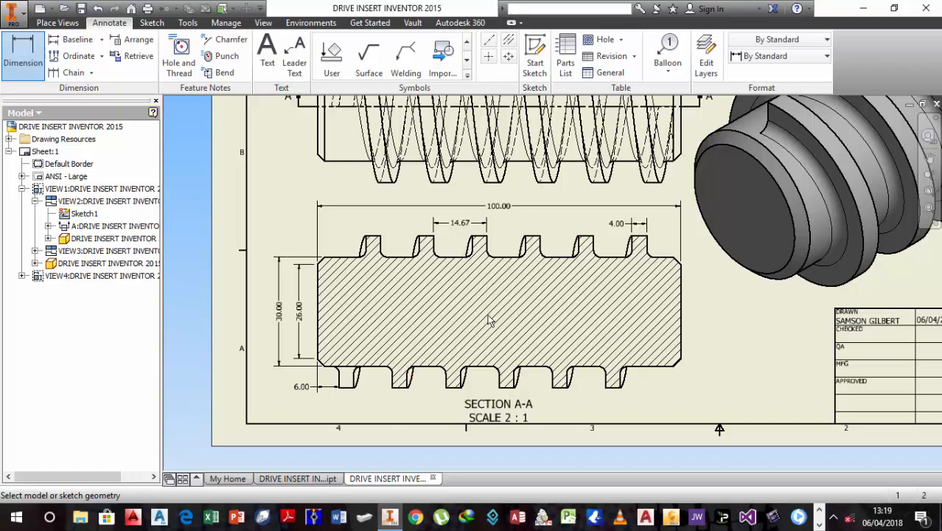
scroll(488, 316, down, 3)
middle_drag(518, 308, 434, 359)
scroll(531, 302, down, 3)
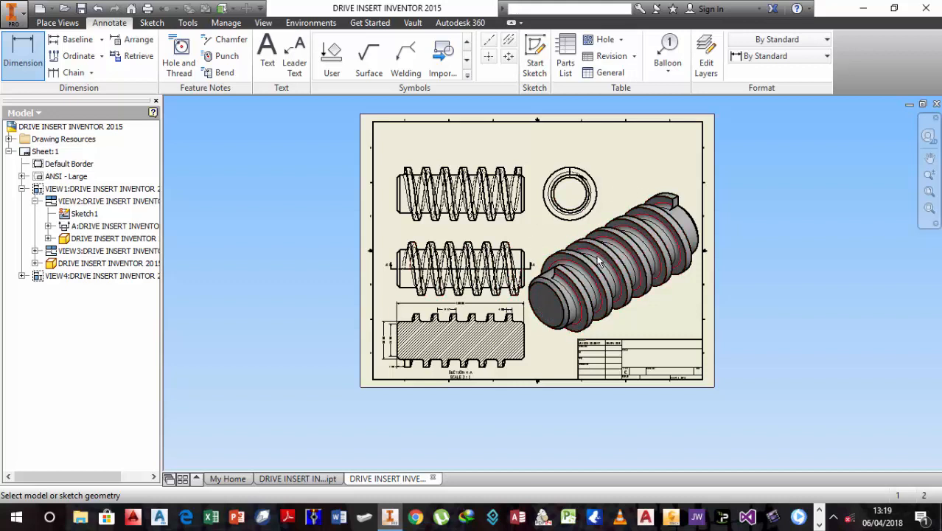
scroll(592, 266, up, 3)
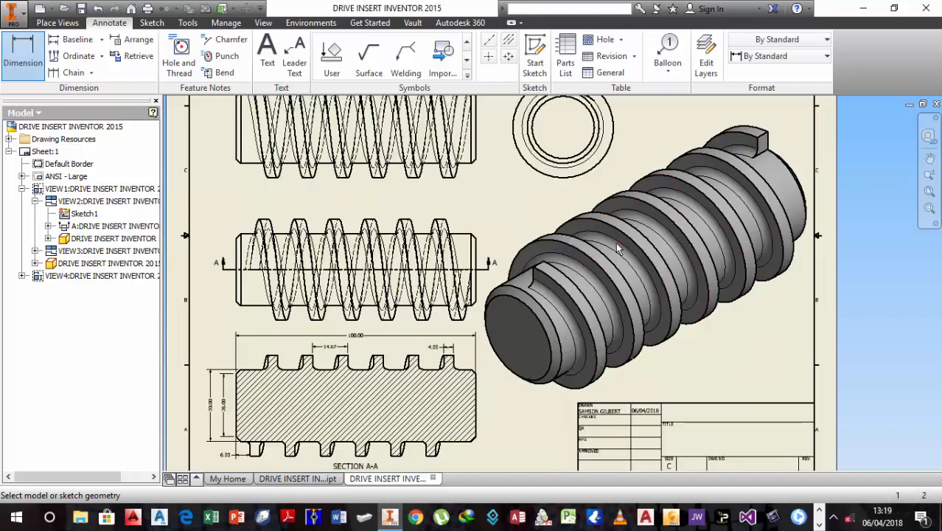
scroll(618, 233, down, 3)
scroll(609, 231, up, 4)
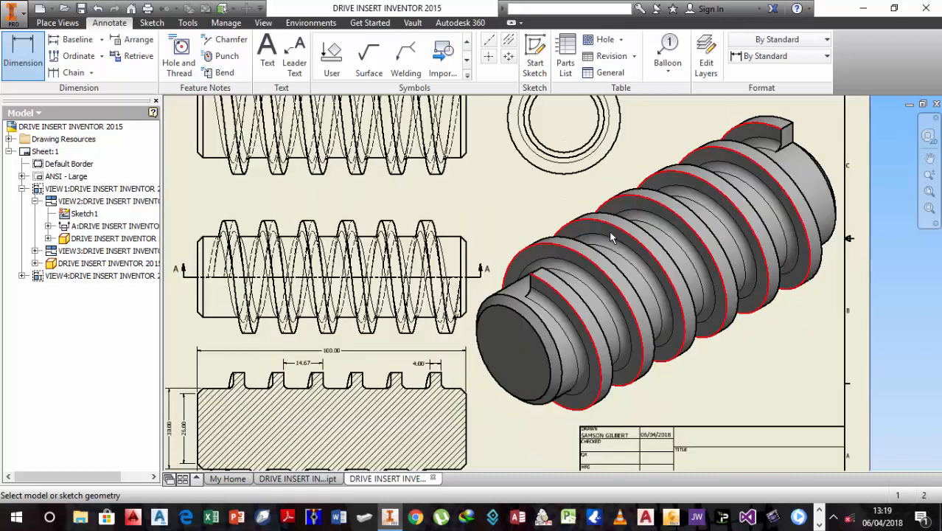
scroll(609, 231, down, 4)
scroll(637, 280, up, 6)
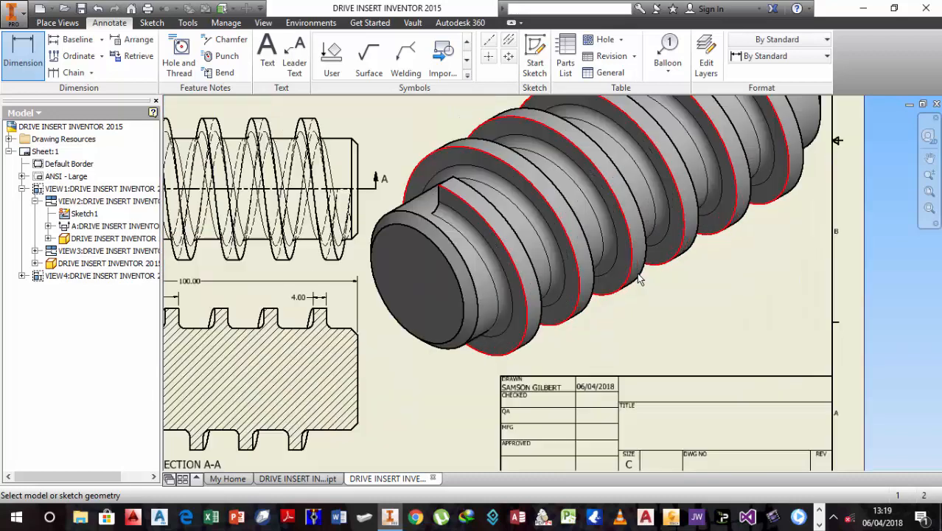
scroll(563, 336, down, 3)
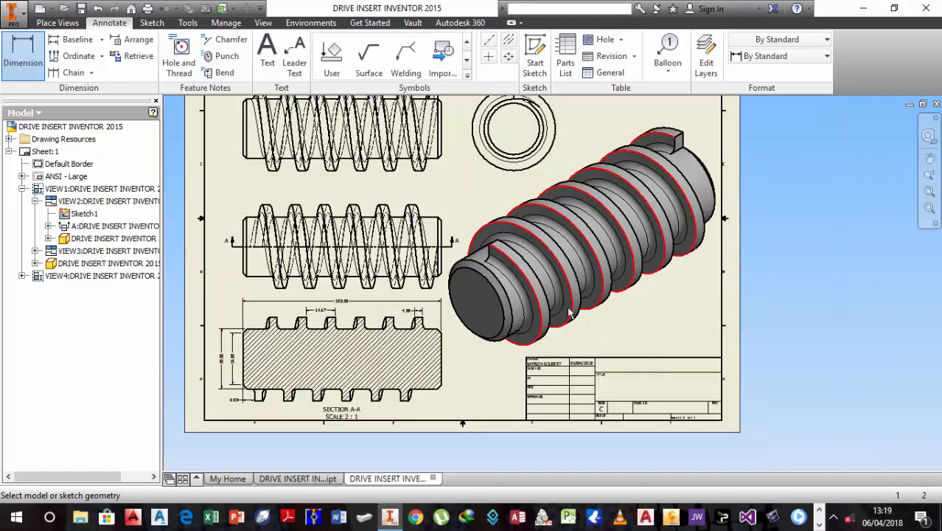
middle_drag(572, 273, 585, 296)
scroll(626, 320, down, 3)
scroll(640, 283, up, 4)
scroll(640, 283, down, 3)
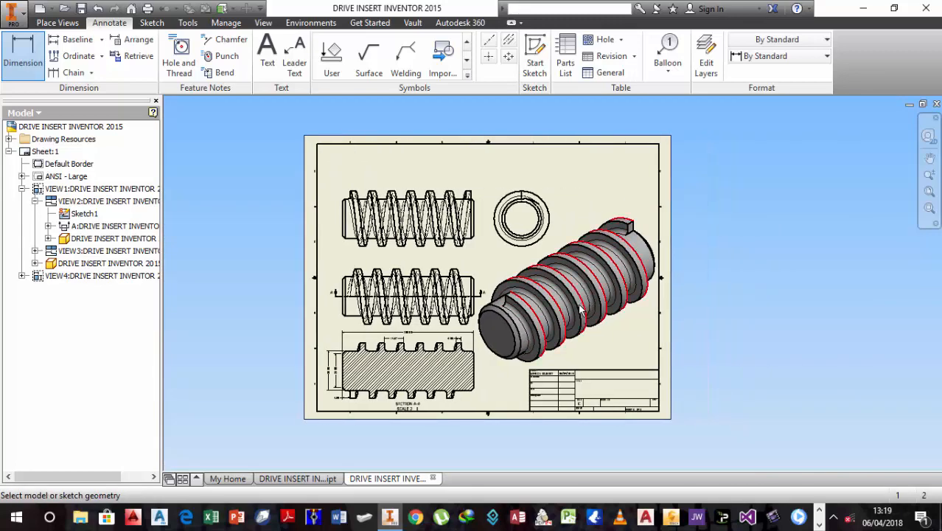